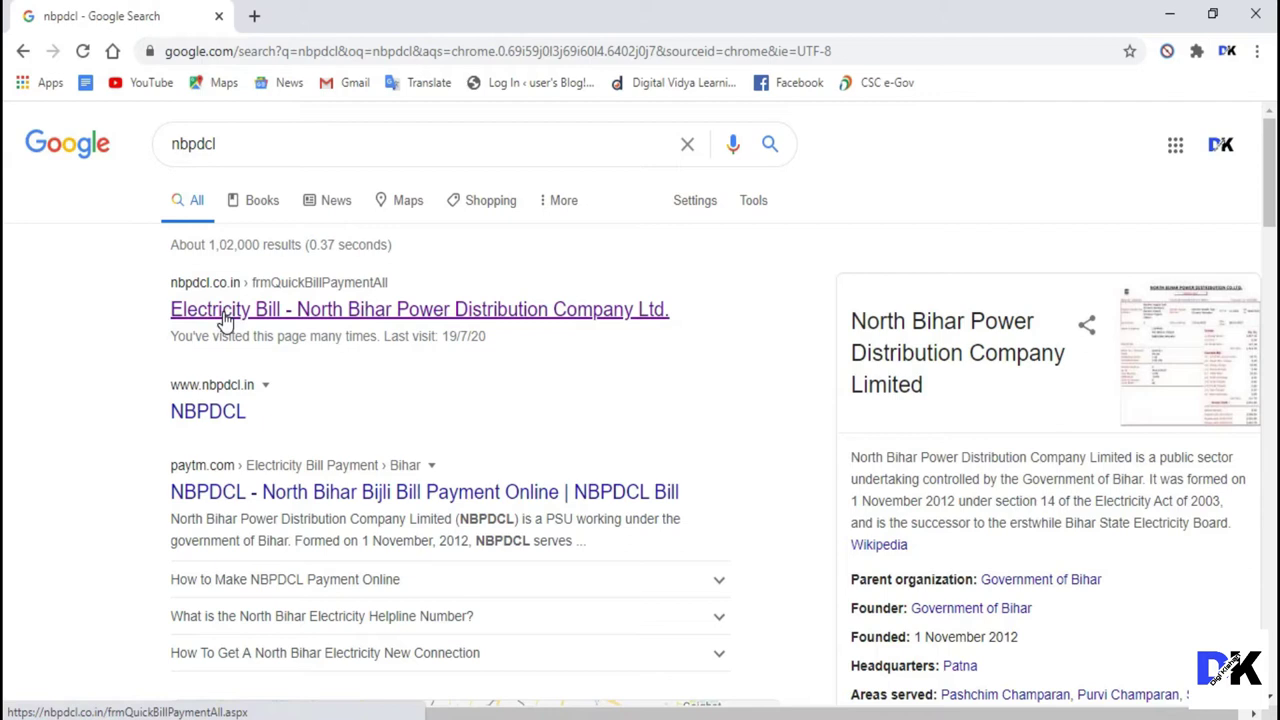
Open the NBPDCL site from the search results and go to the LT New Service Connection OTP form.
left_click(240, 316)
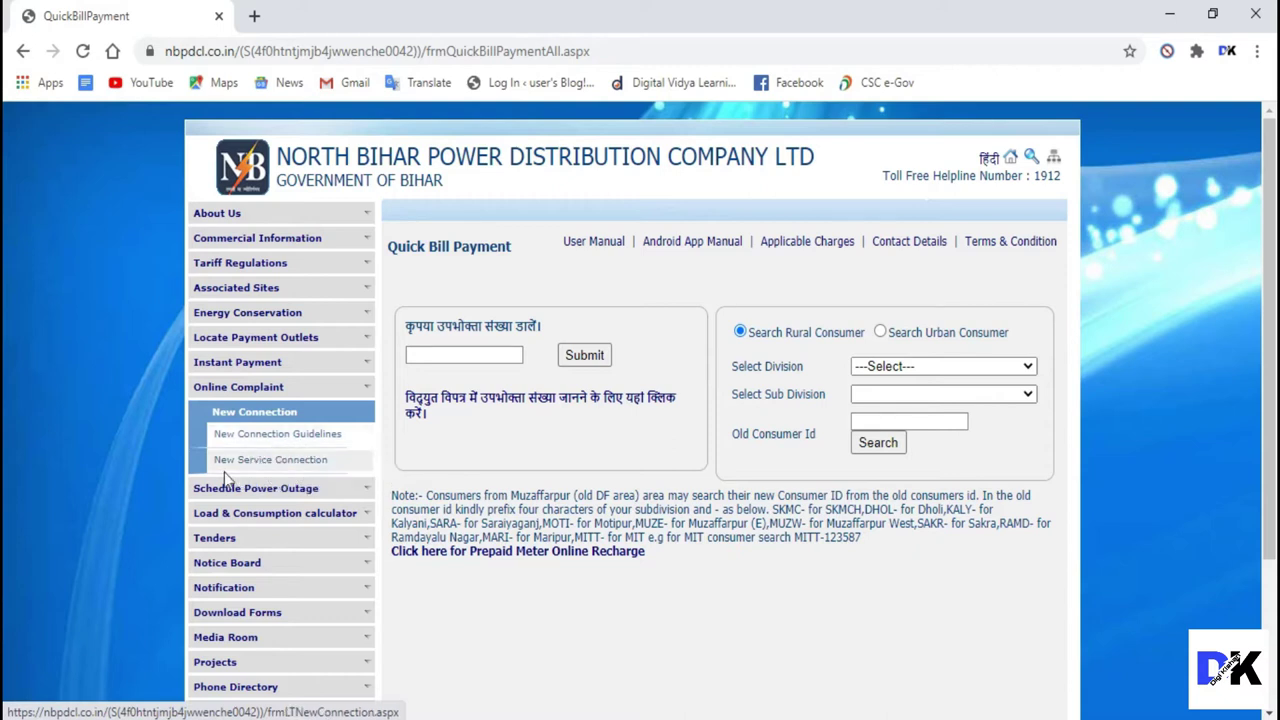
left_click(263, 468)
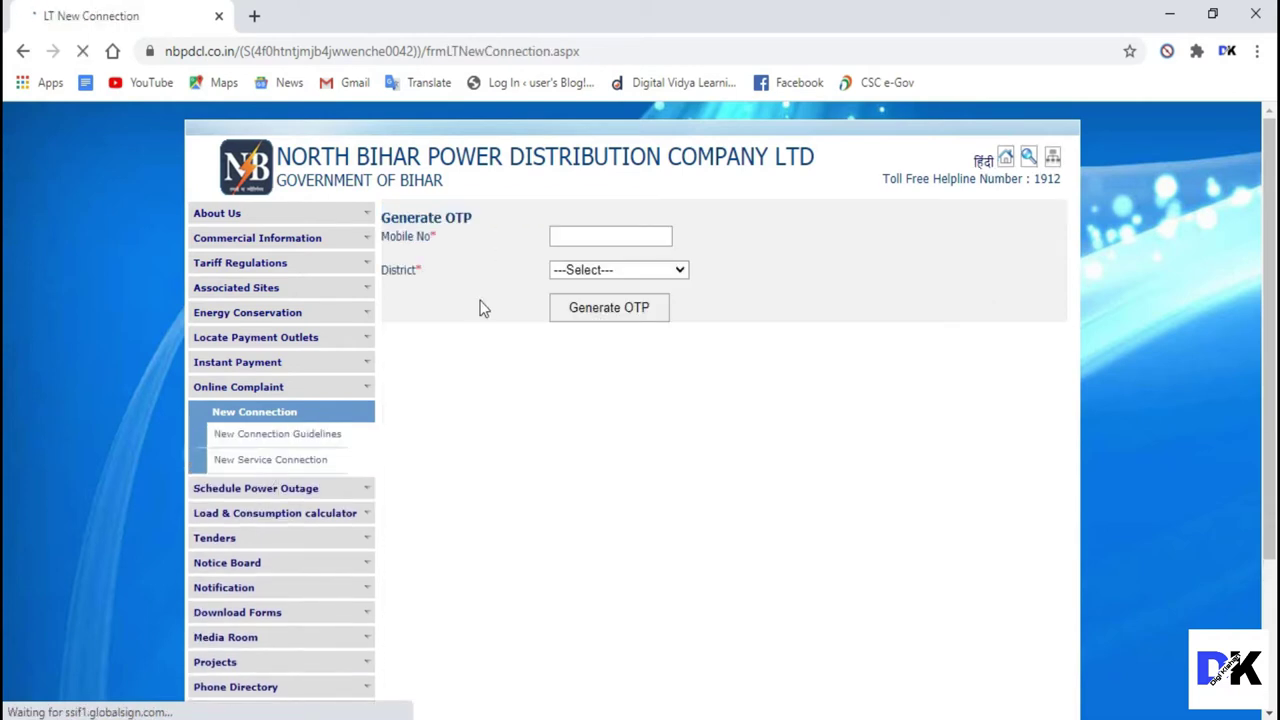
left_click(598, 238)
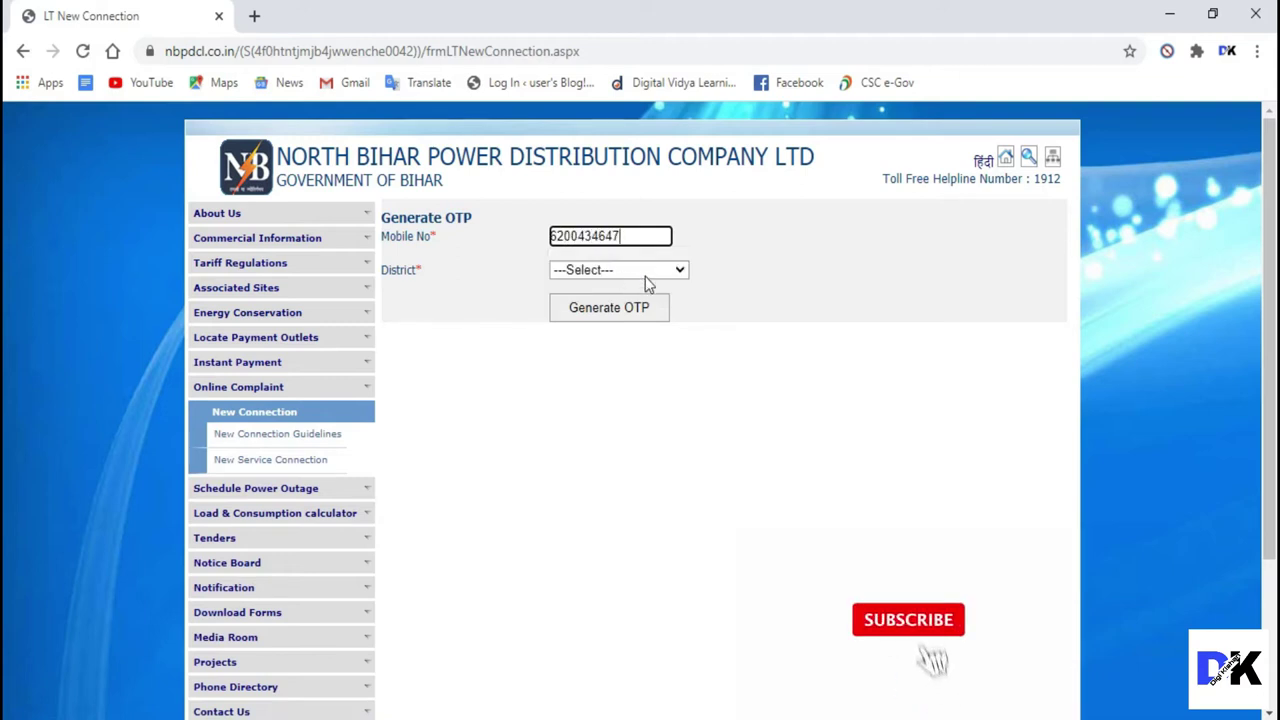
Enter the applicant's mobile number, choose SITAMARHI as the district and generate the OTP.
left_click(679, 271)
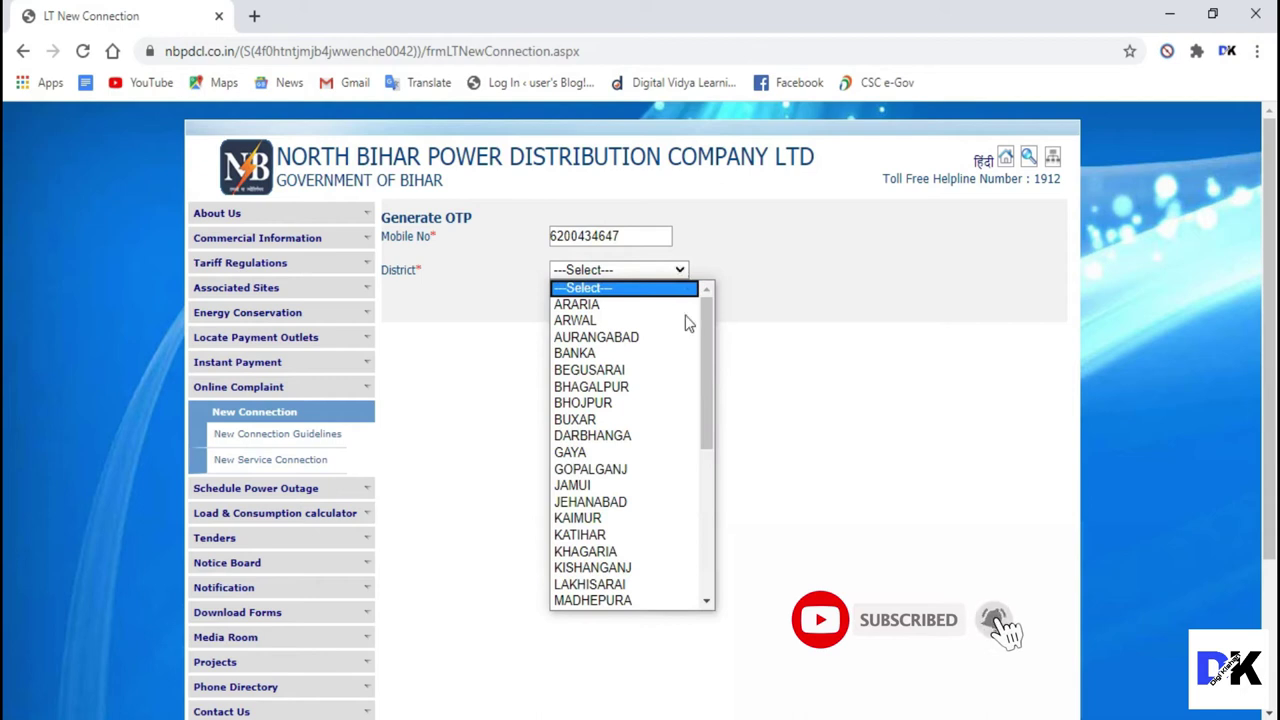
left_click(712, 567)
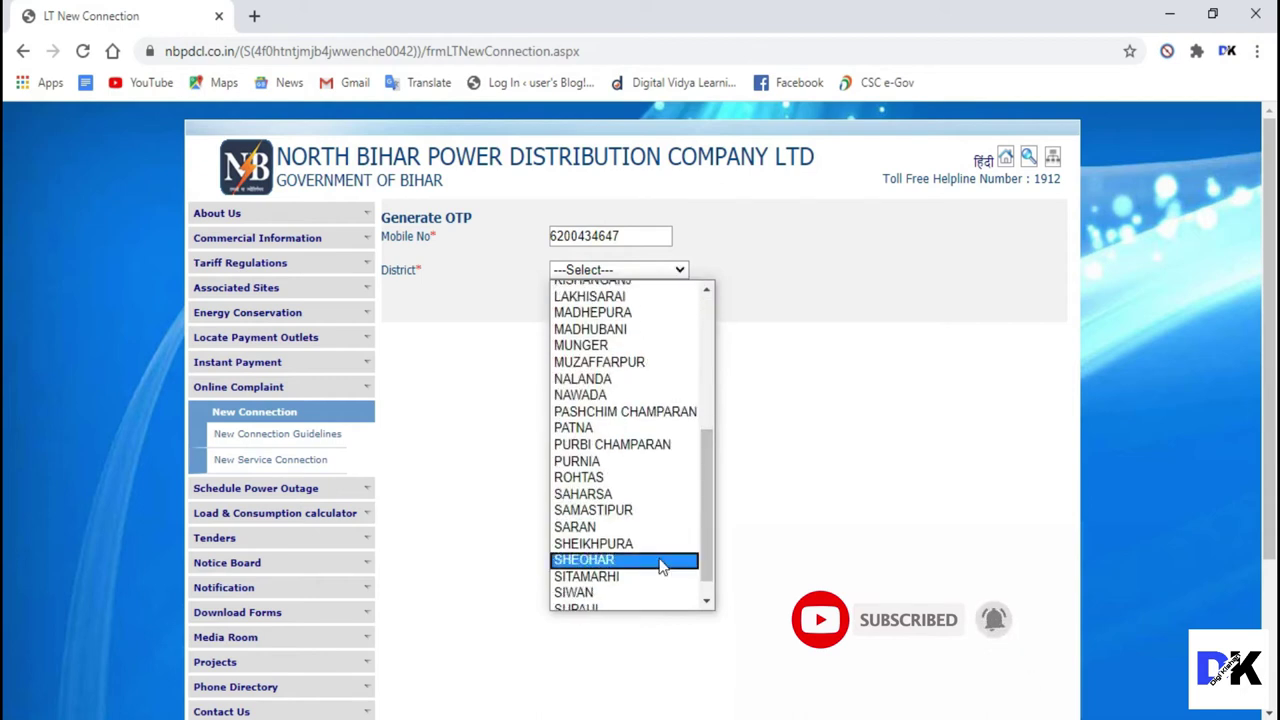
left_click(587, 577)
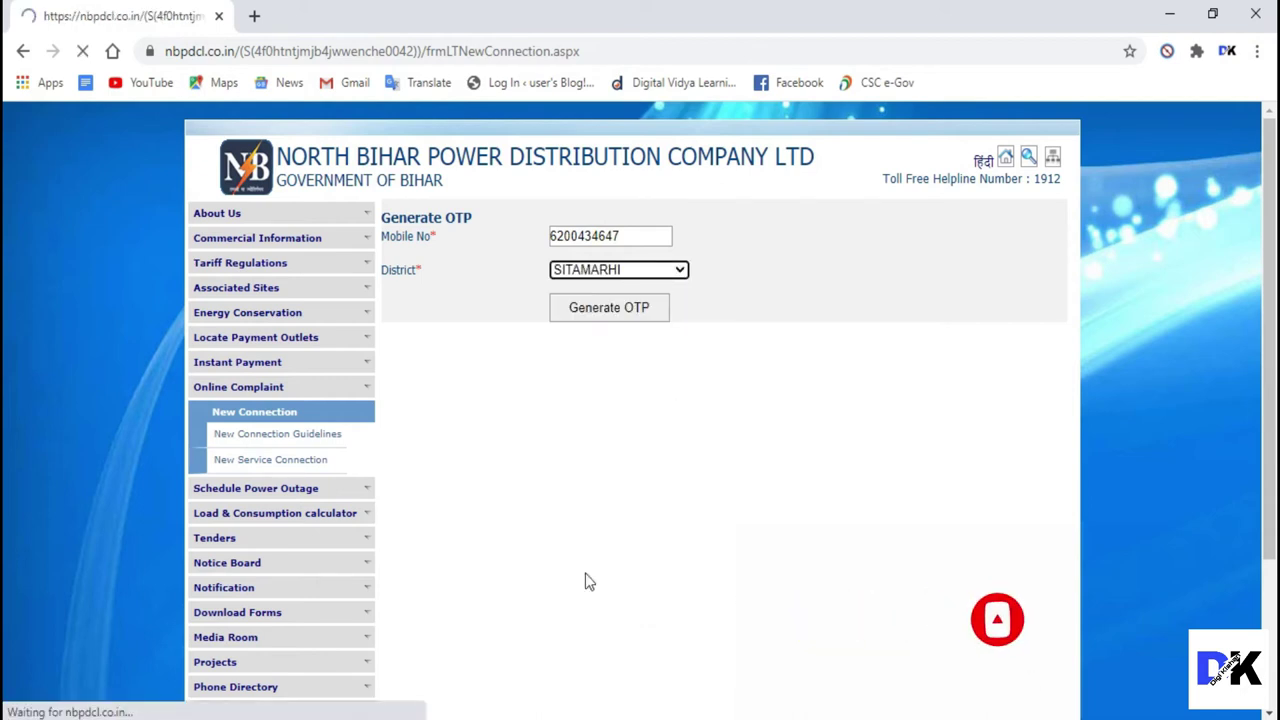
left_click(610, 308)
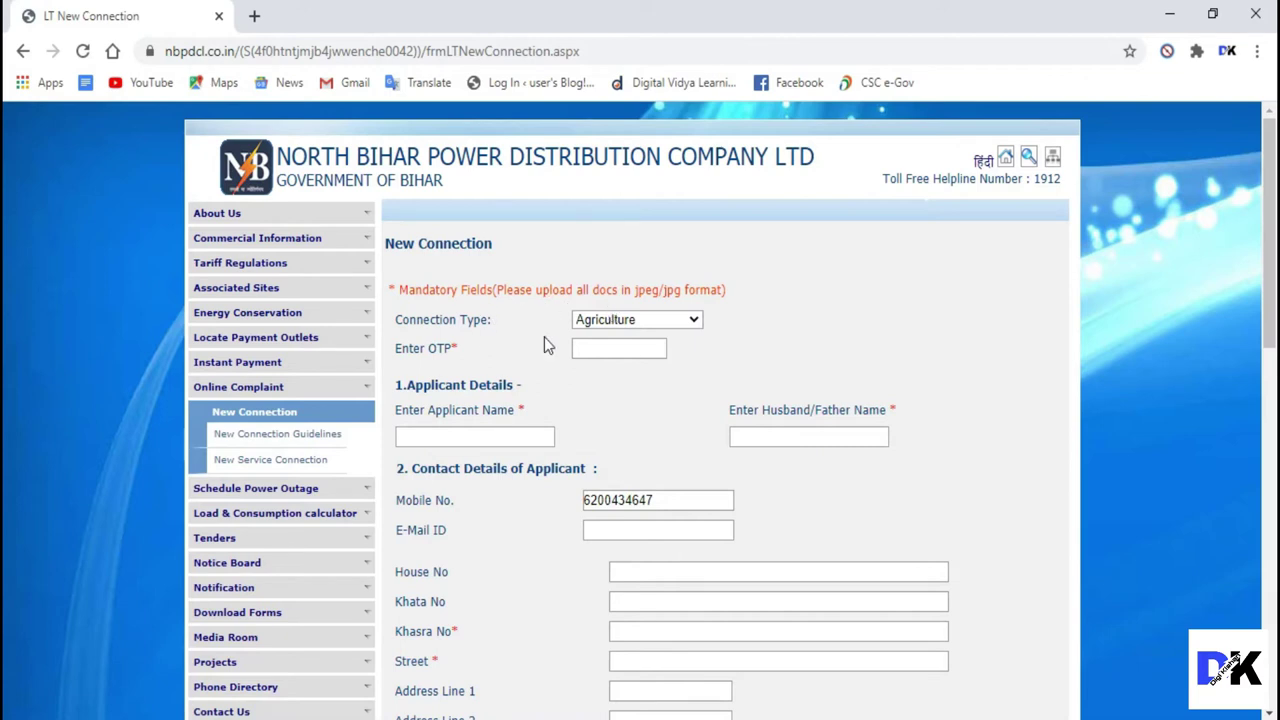
left_click(694, 322)
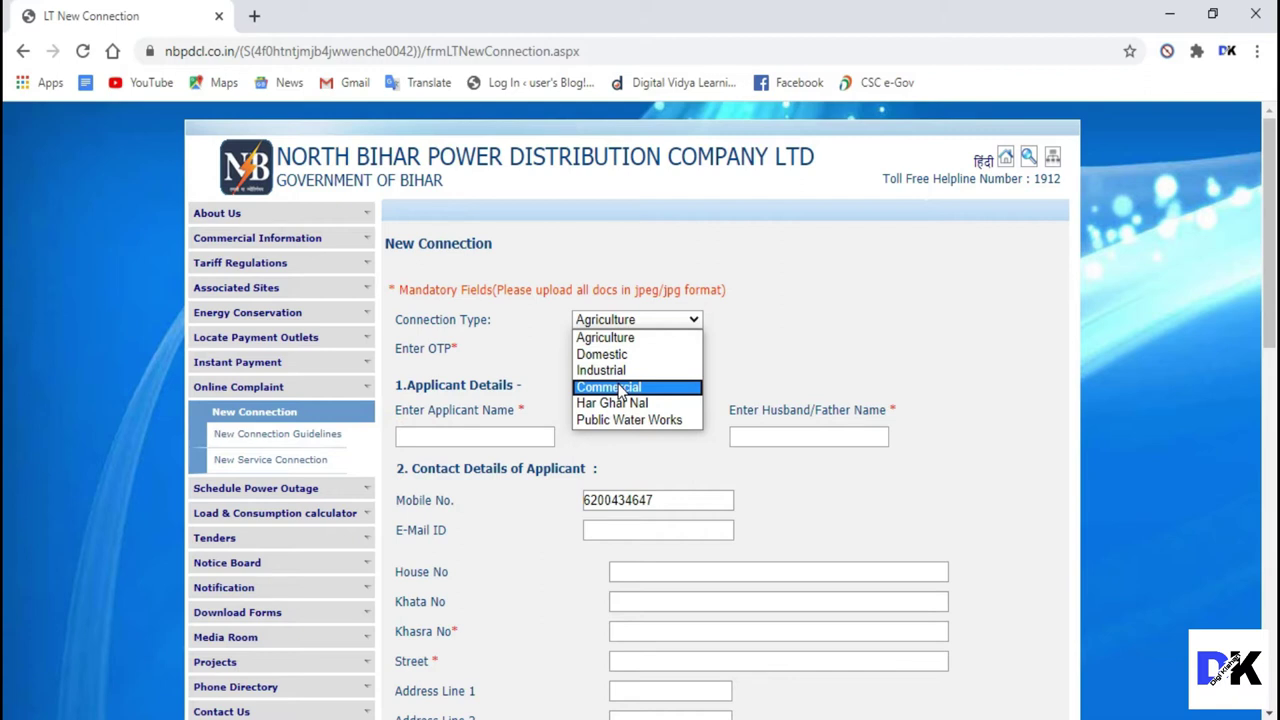
Set the connection type to Commercial and enter the OTP received by SMS.
left_click(619, 391)
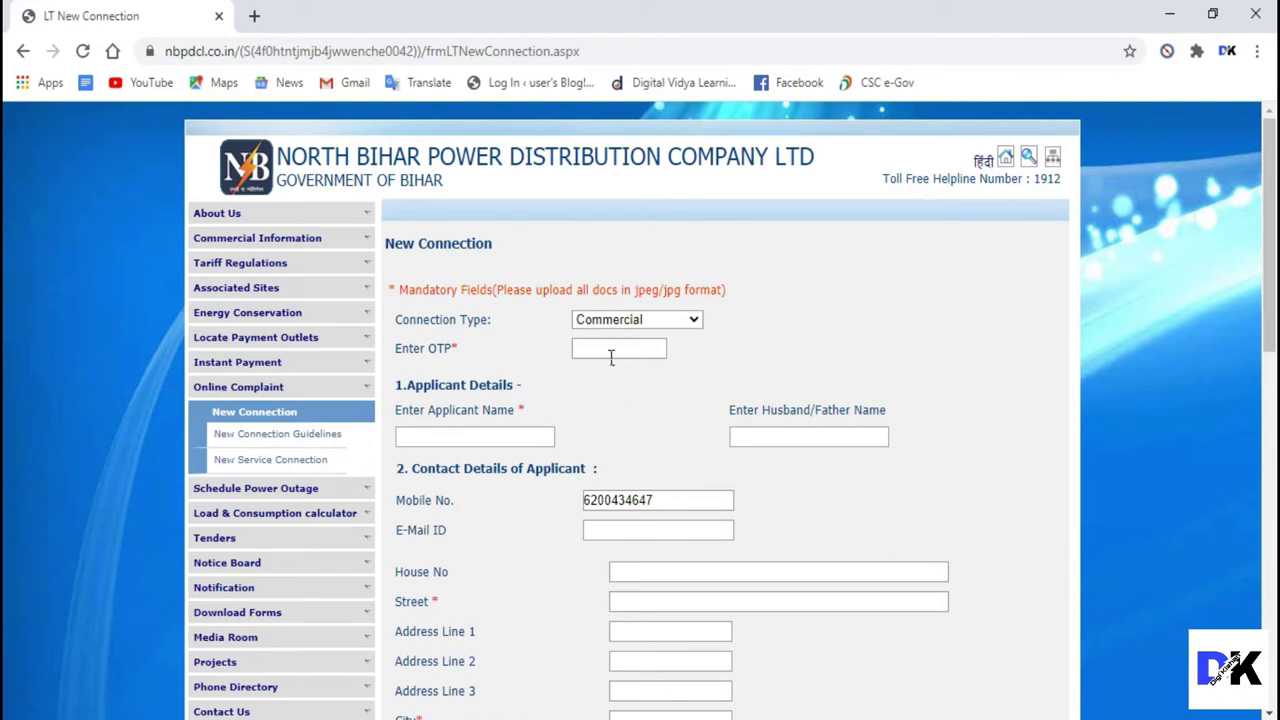
left_click(609, 352)
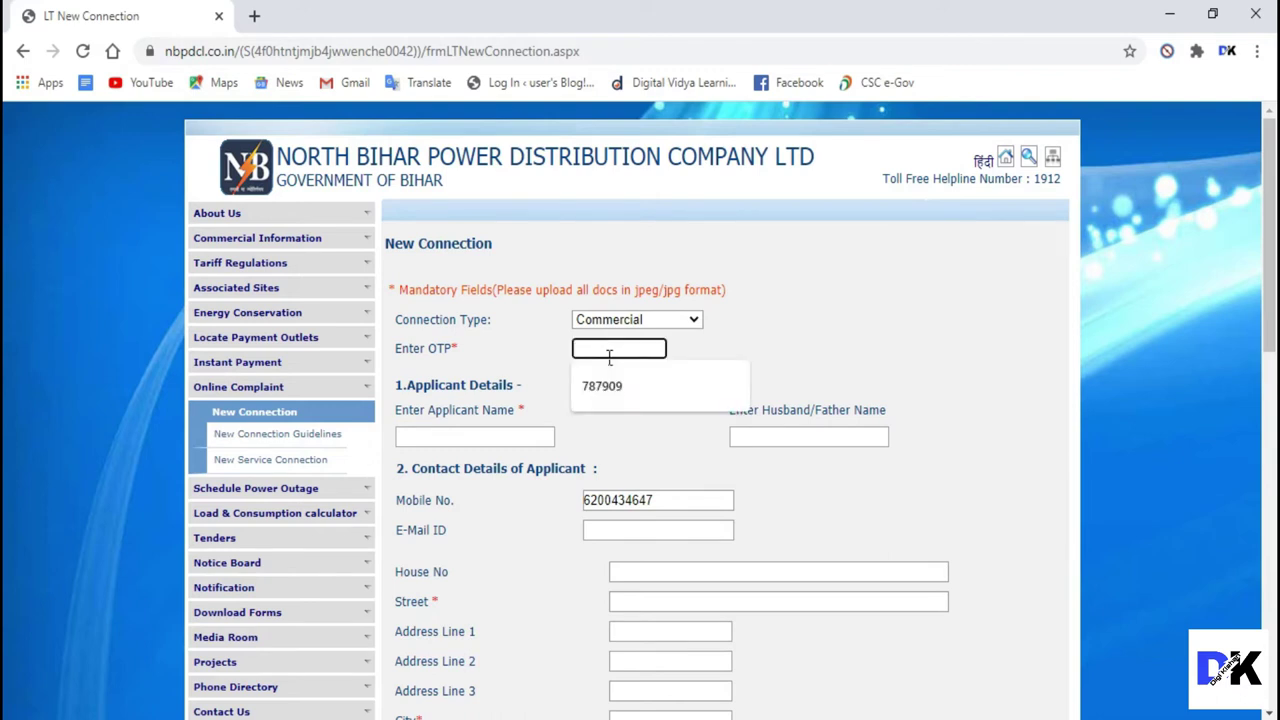
left_click(487, 441)
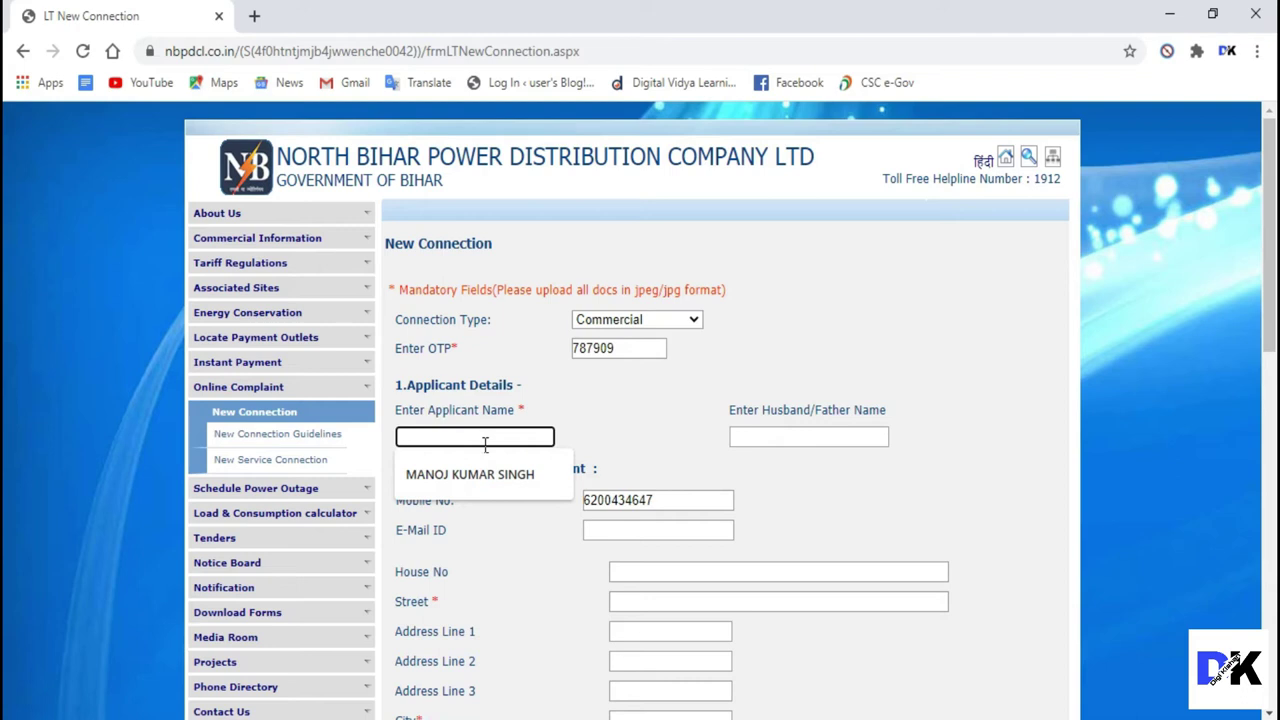
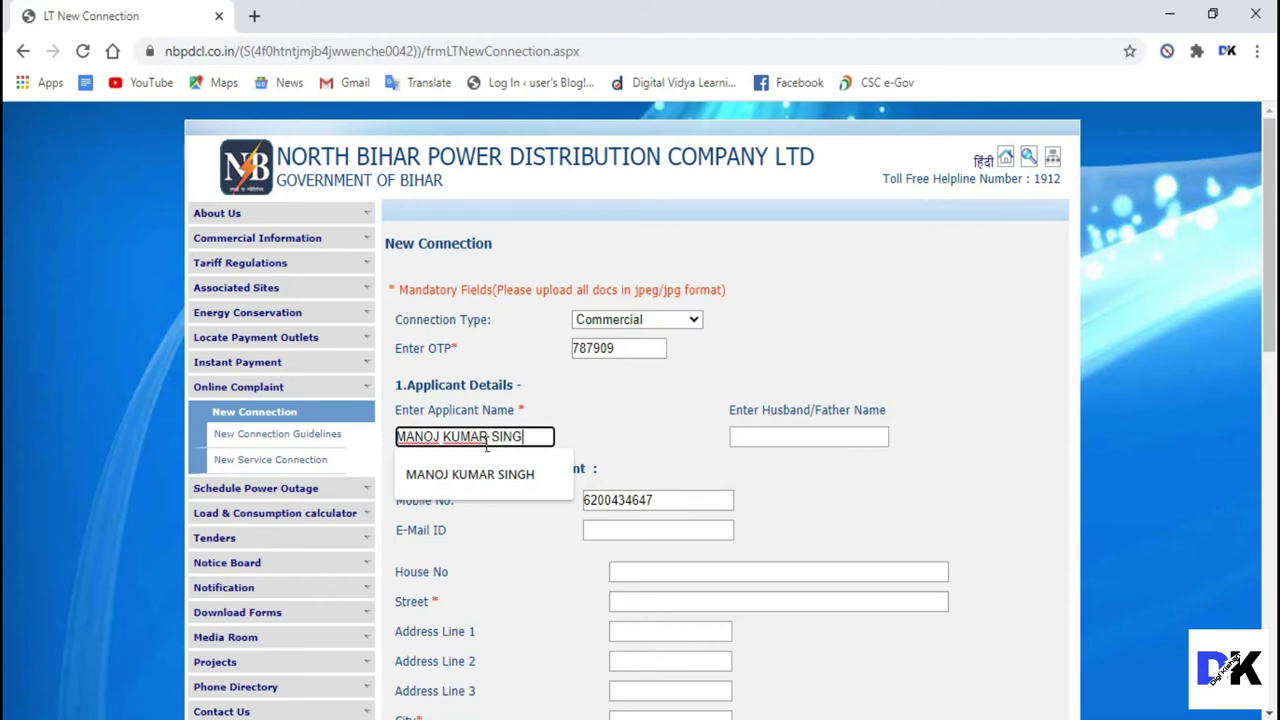
Fill in the applicant's full name, the father's name and the applicant's e-mail ID.
left_click(816, 440)
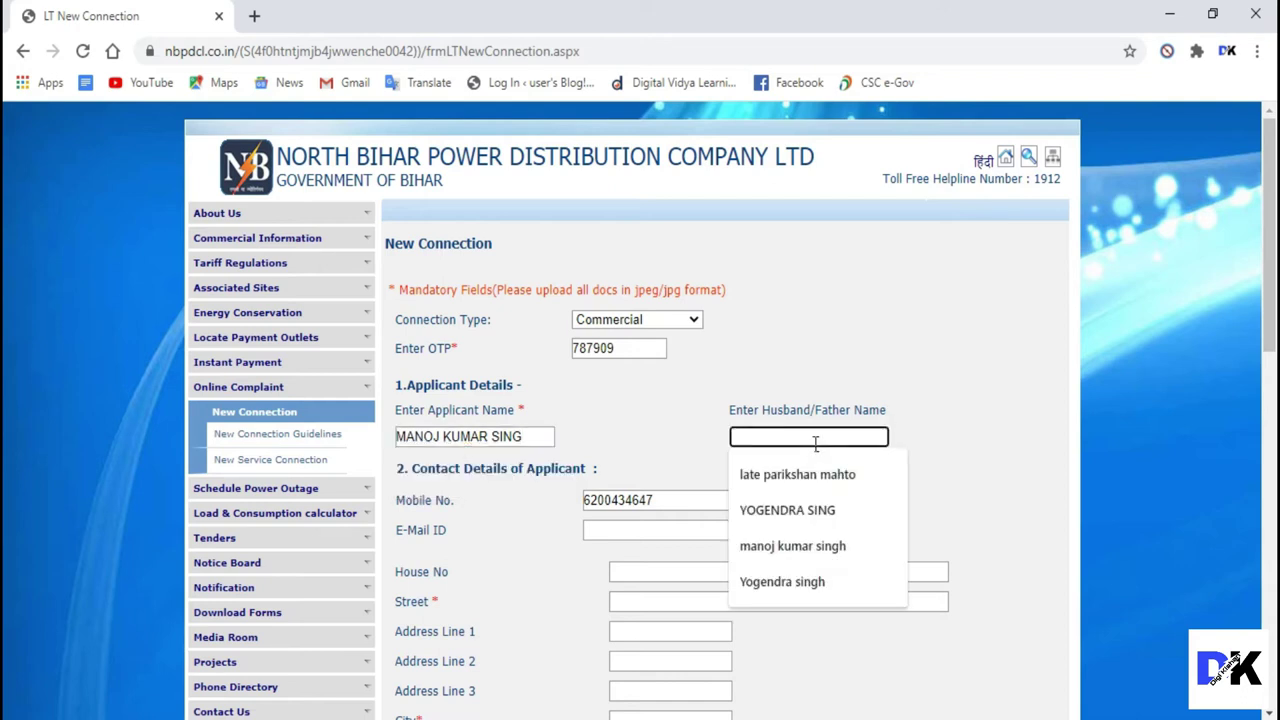
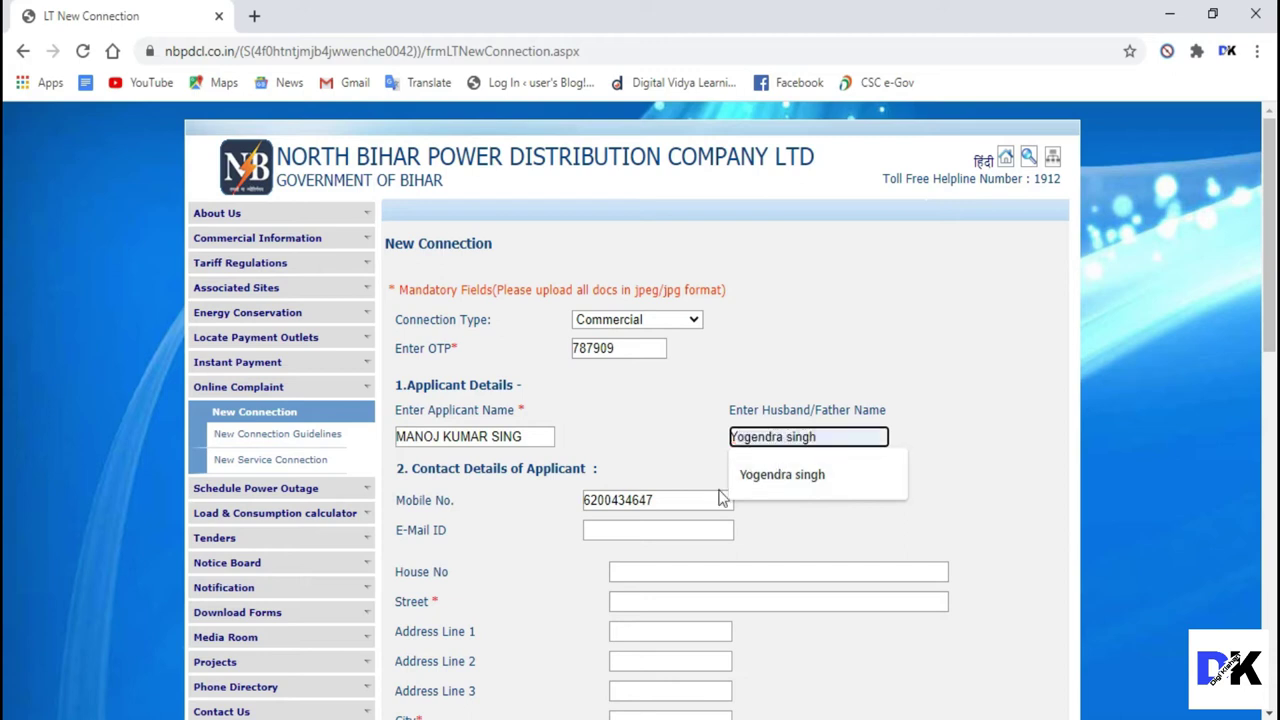
key("Escape")
left_click(646, 537)
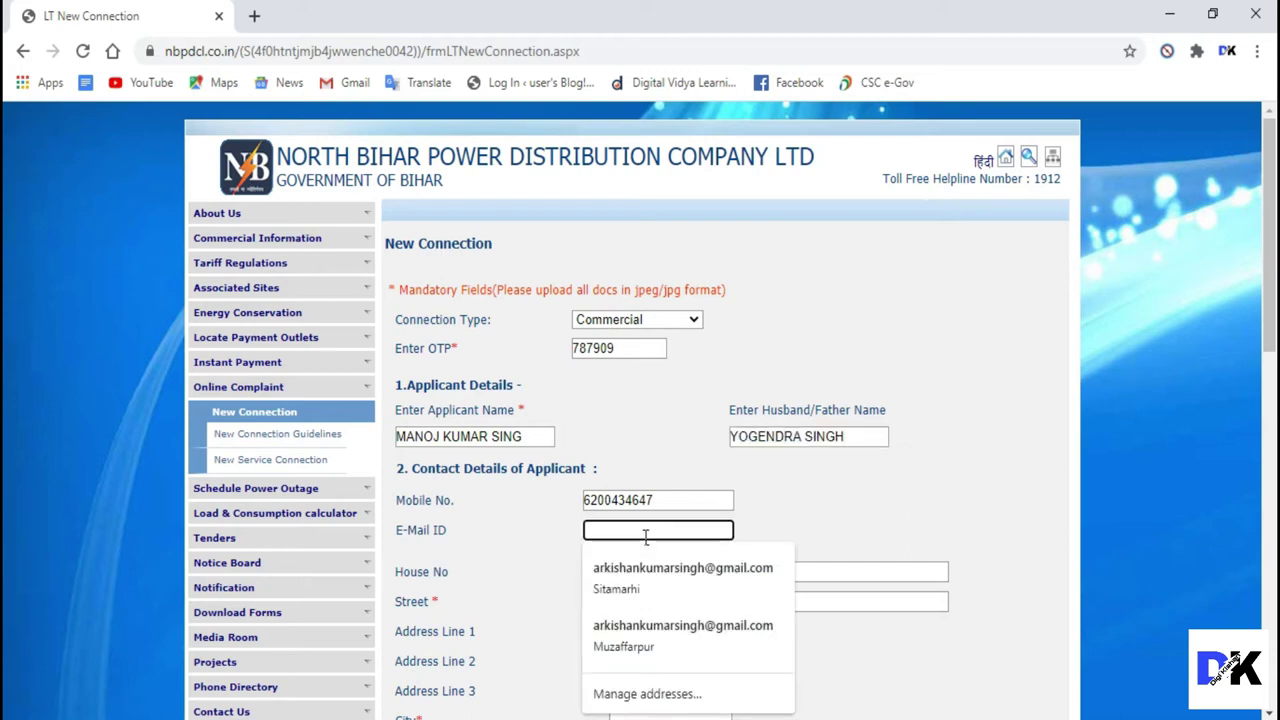
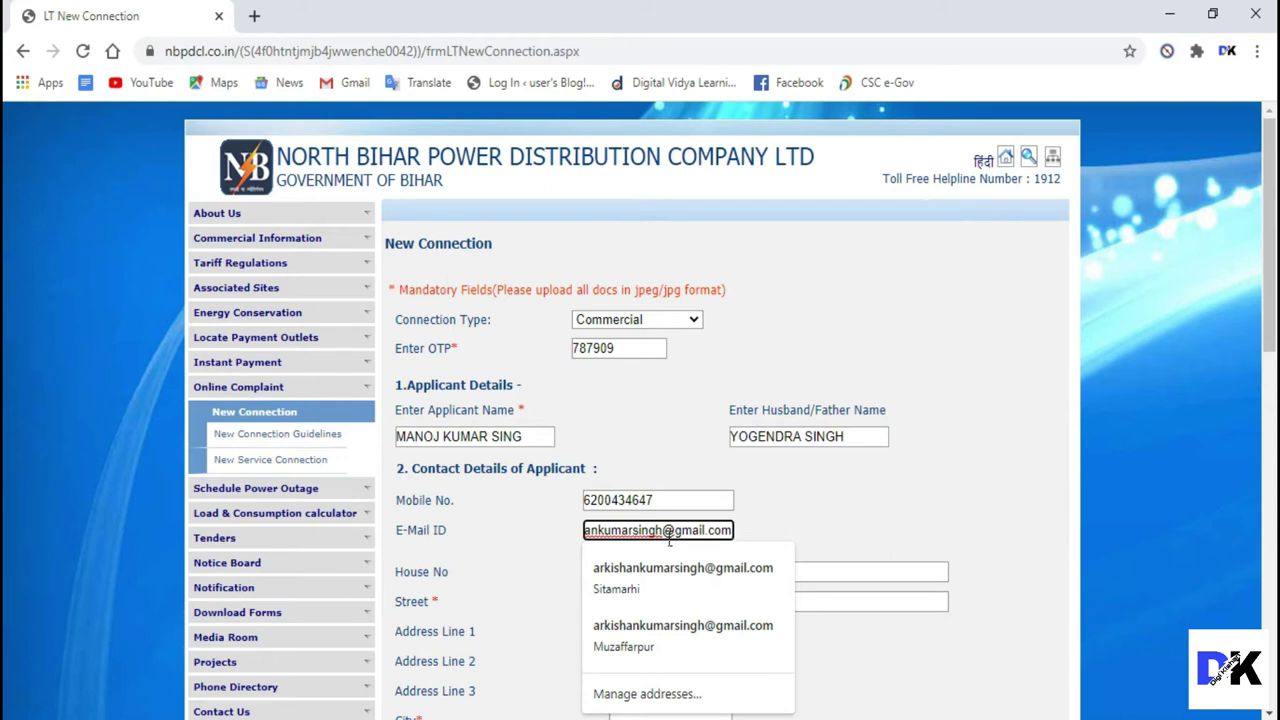
key("Tab")
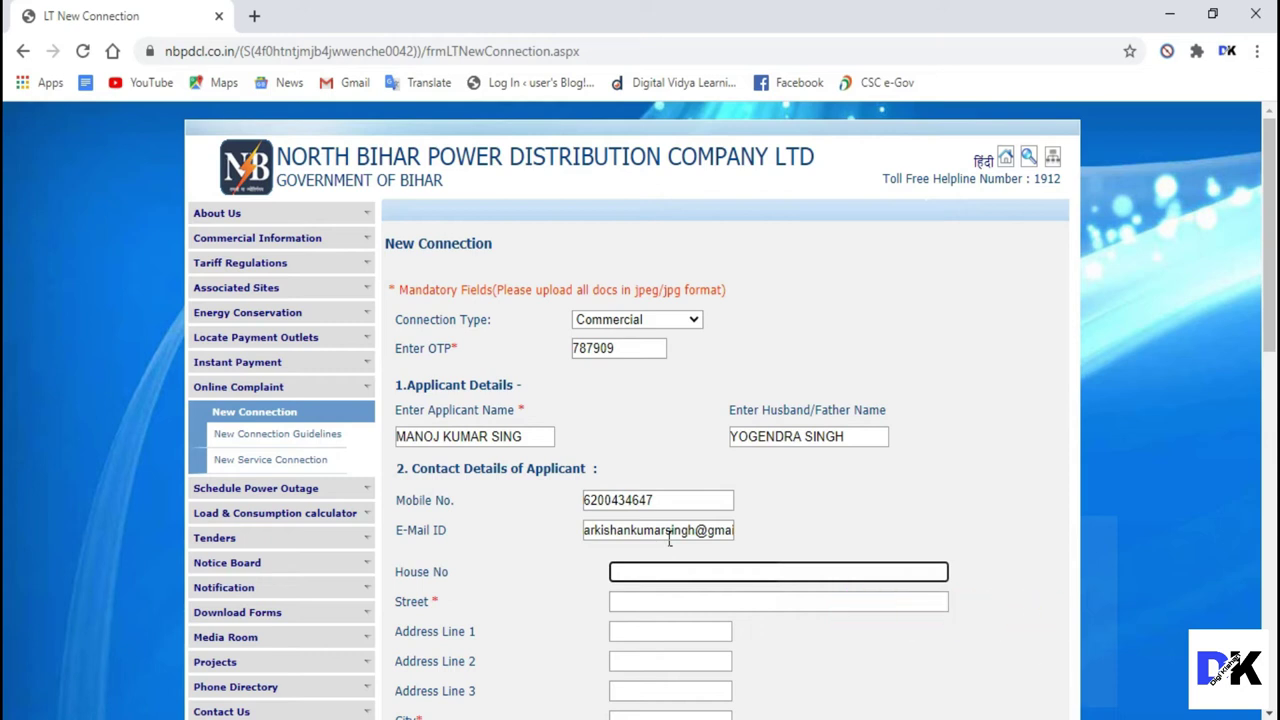
key("Tab")
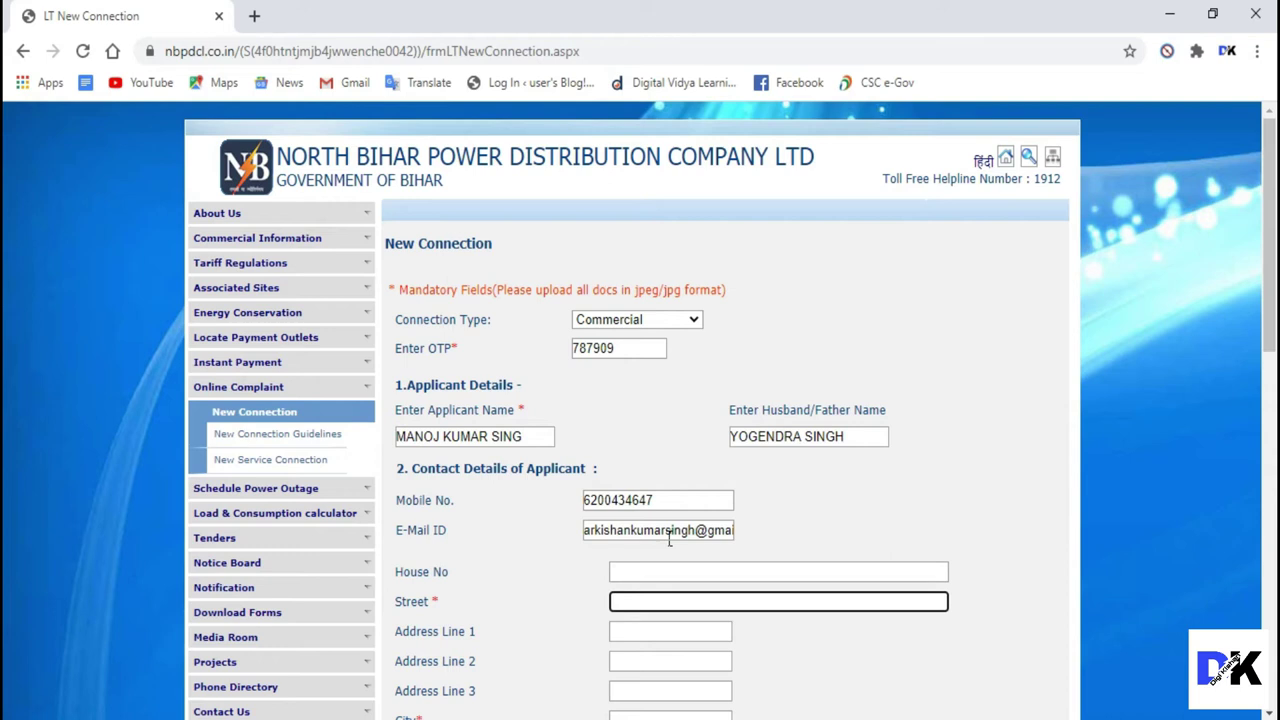
Enter MAIN ROAD as the street and SITAMARHI as the city, leaving the address lines blank.
type("MAIN ROAD")
key("Tab")
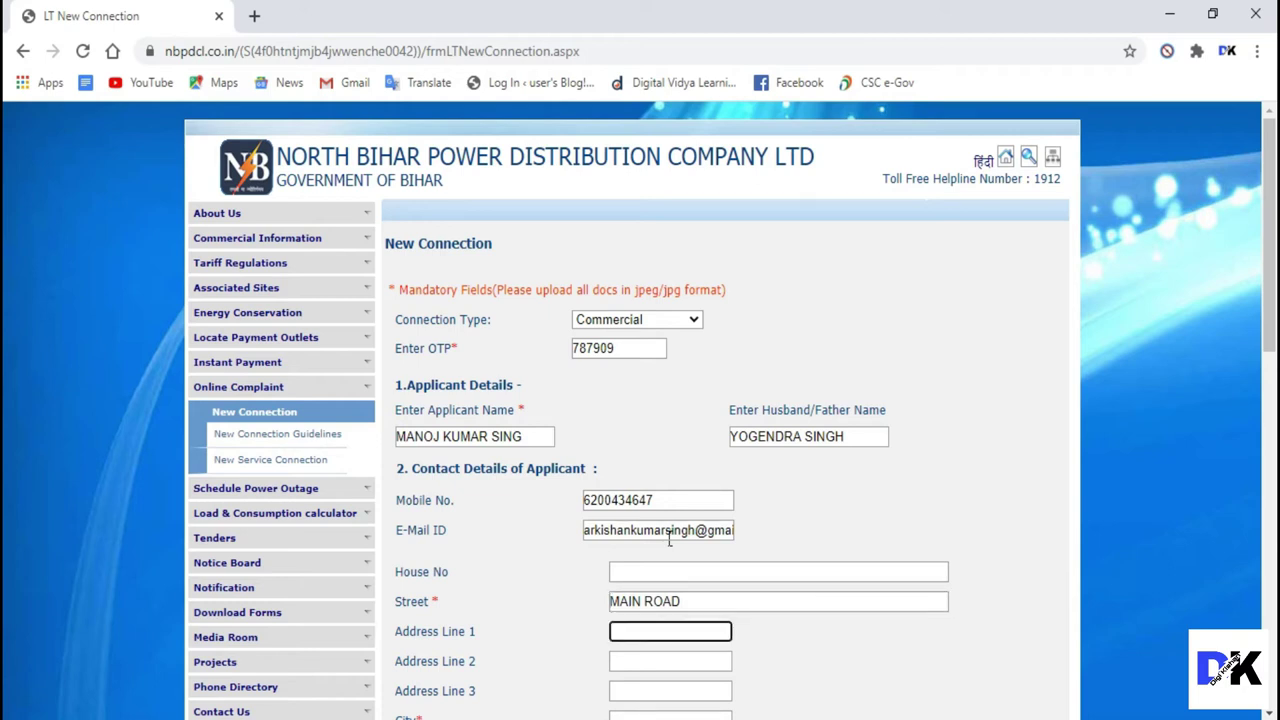
key("Tab")
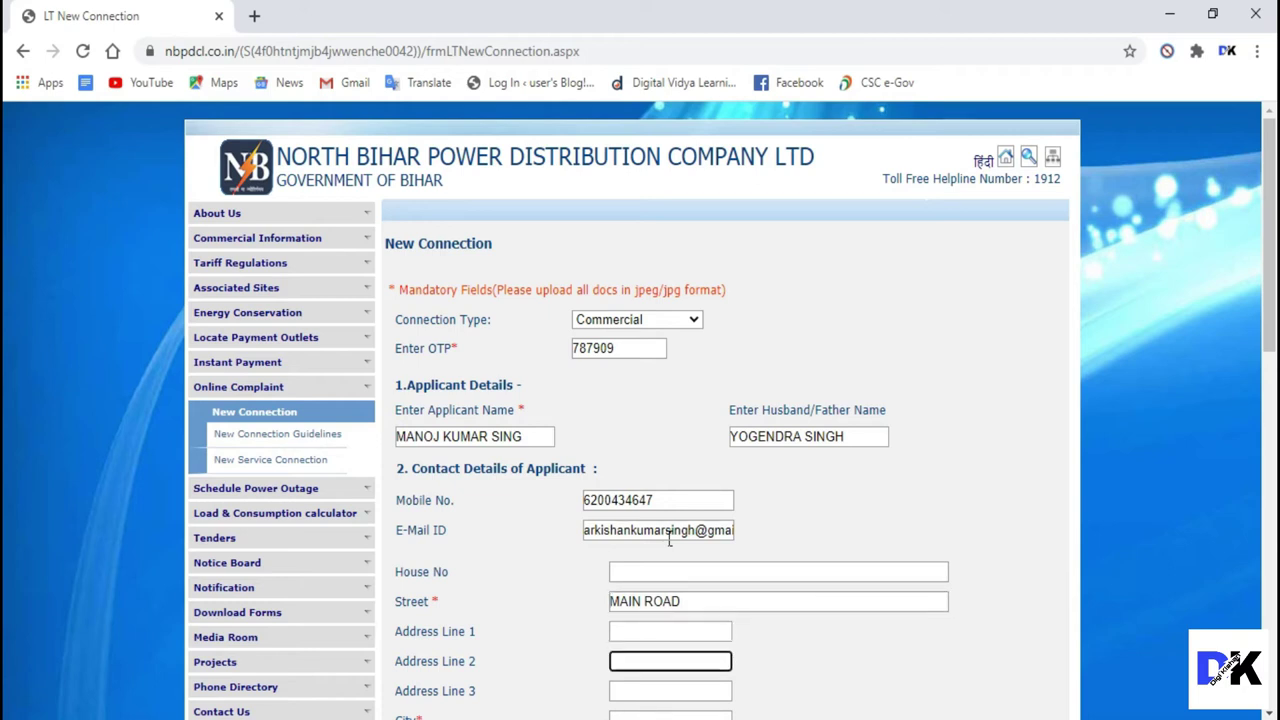
key("Tab")
key("Tab")
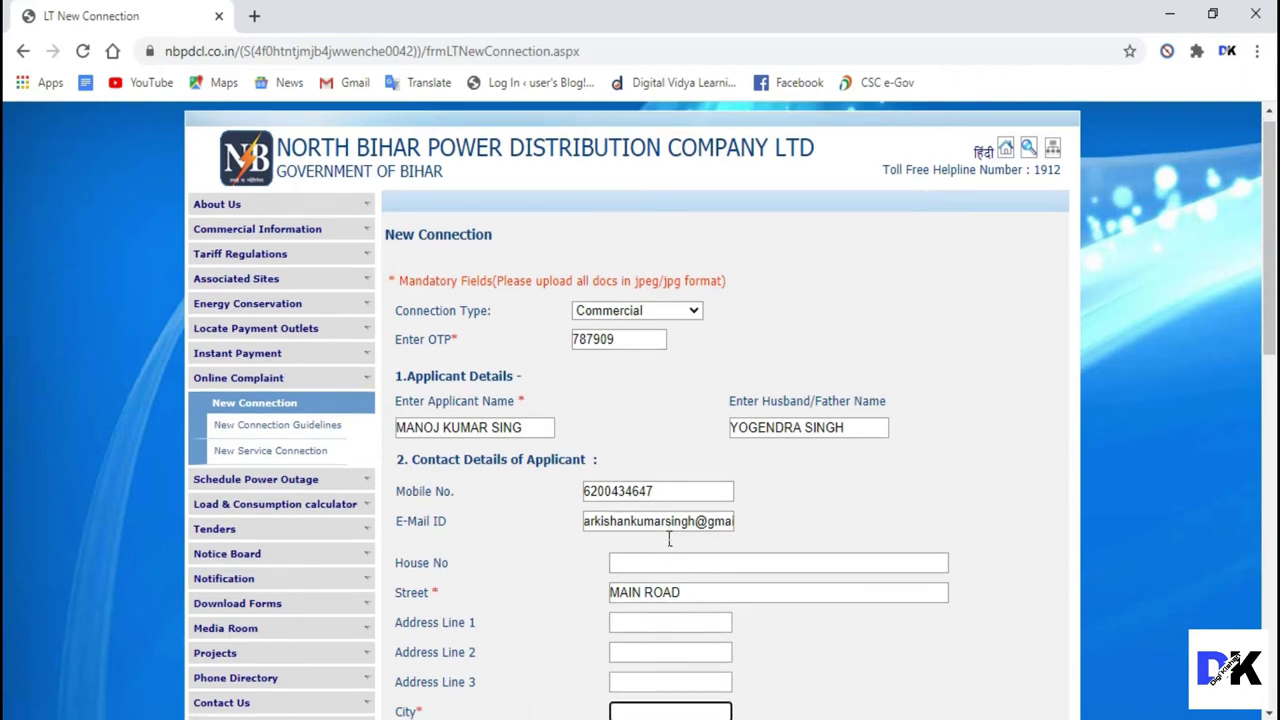
type("Si")
type("TAMA")
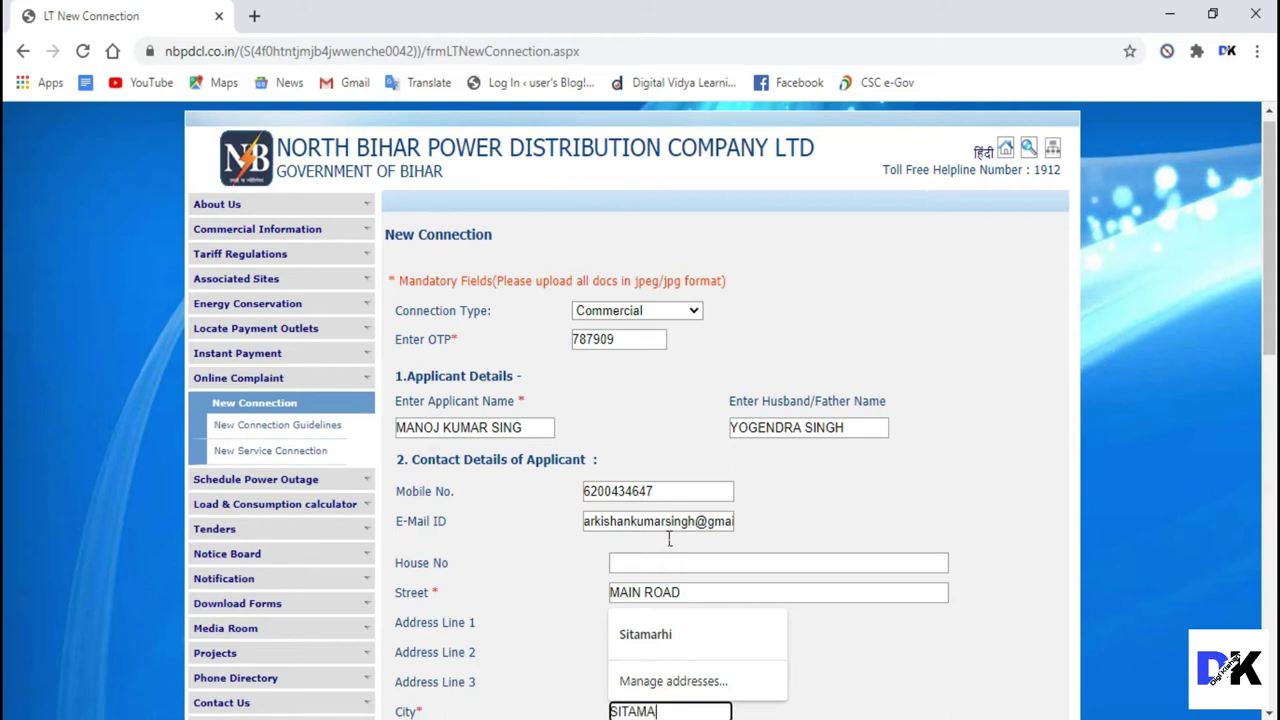
type("RHI")
key("Tab")
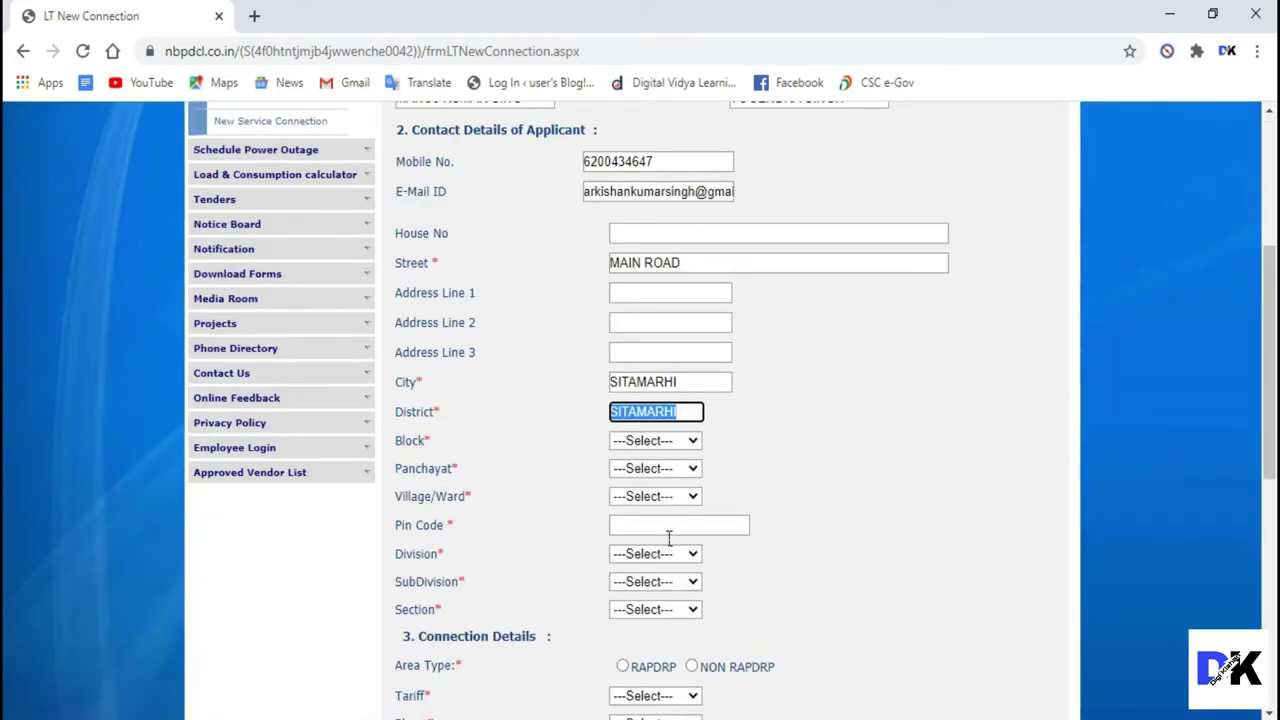
key("Tab")
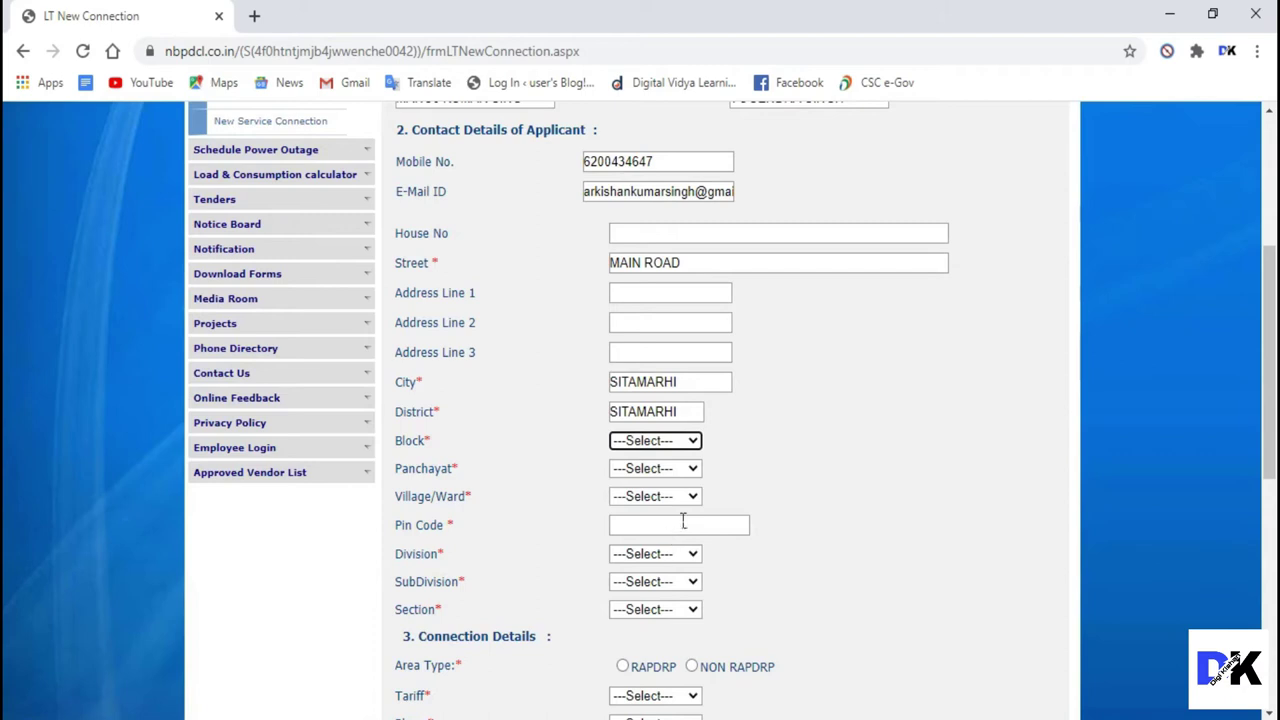
Choose block Dumra, the applicant's panchayat, village Bhasar Machhaha and pin code 843314.
left_click(693, 442)
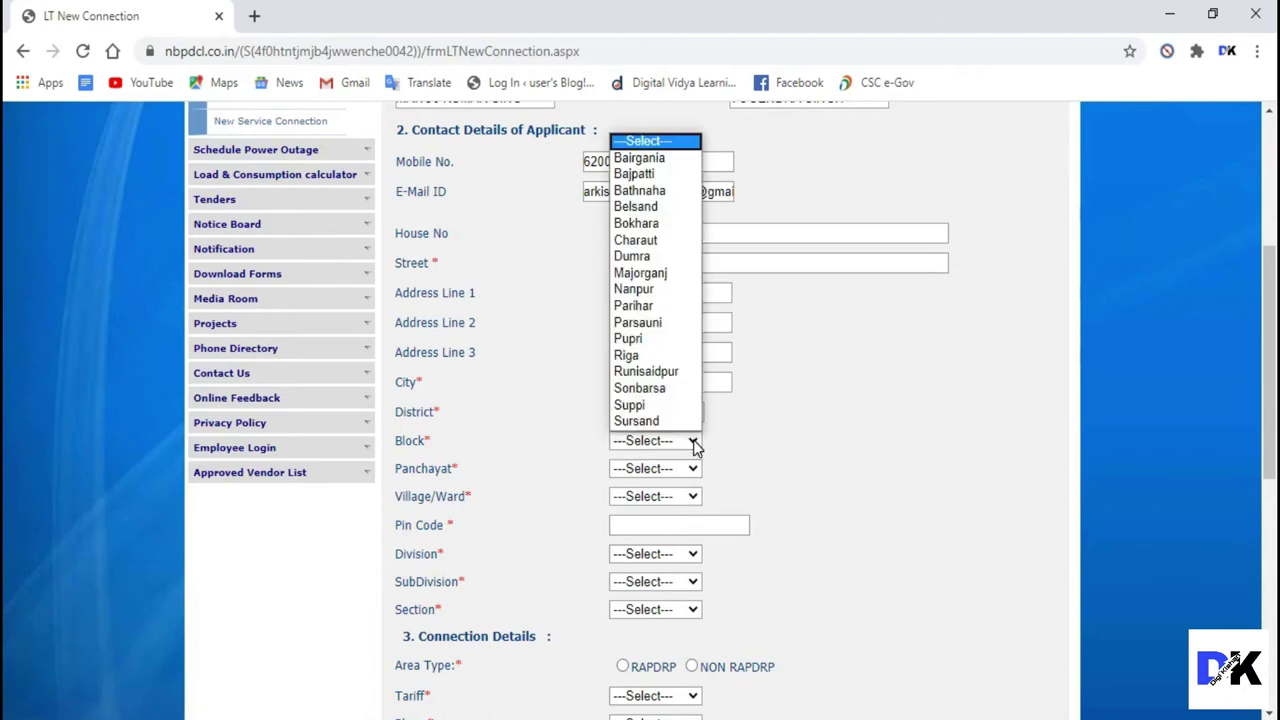
left_click(644, 259)
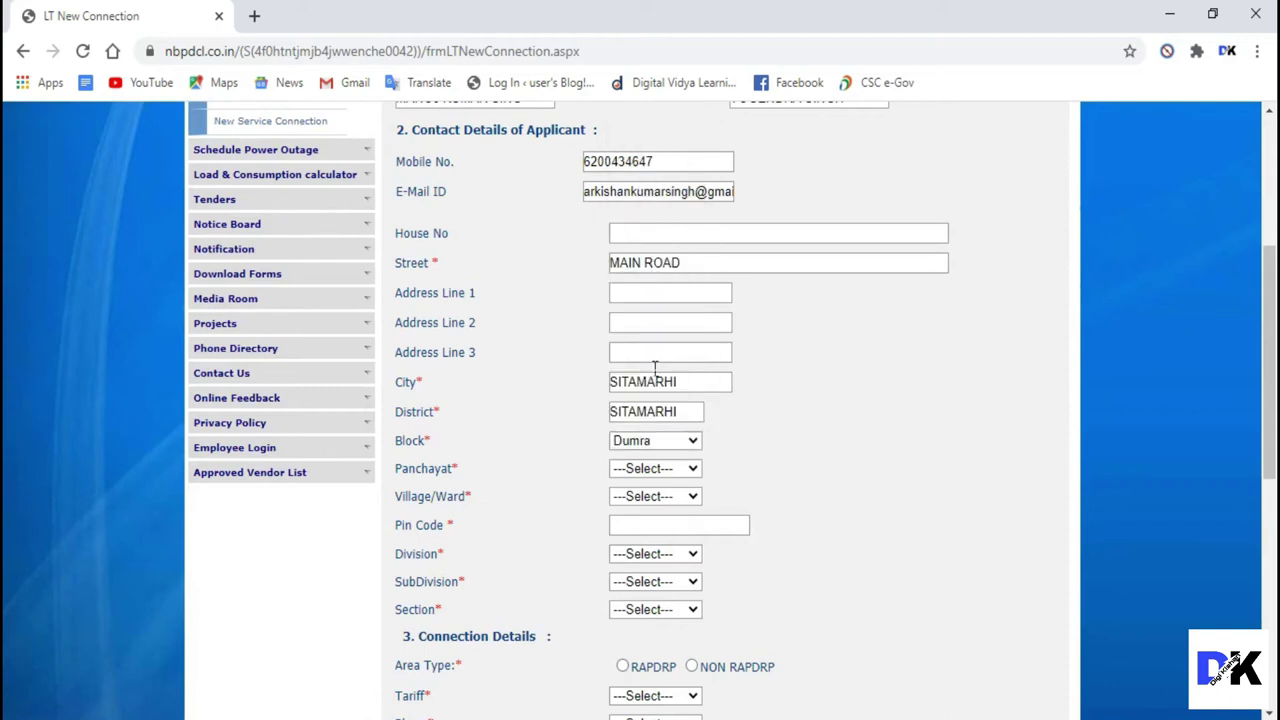
left_click(693, 472)
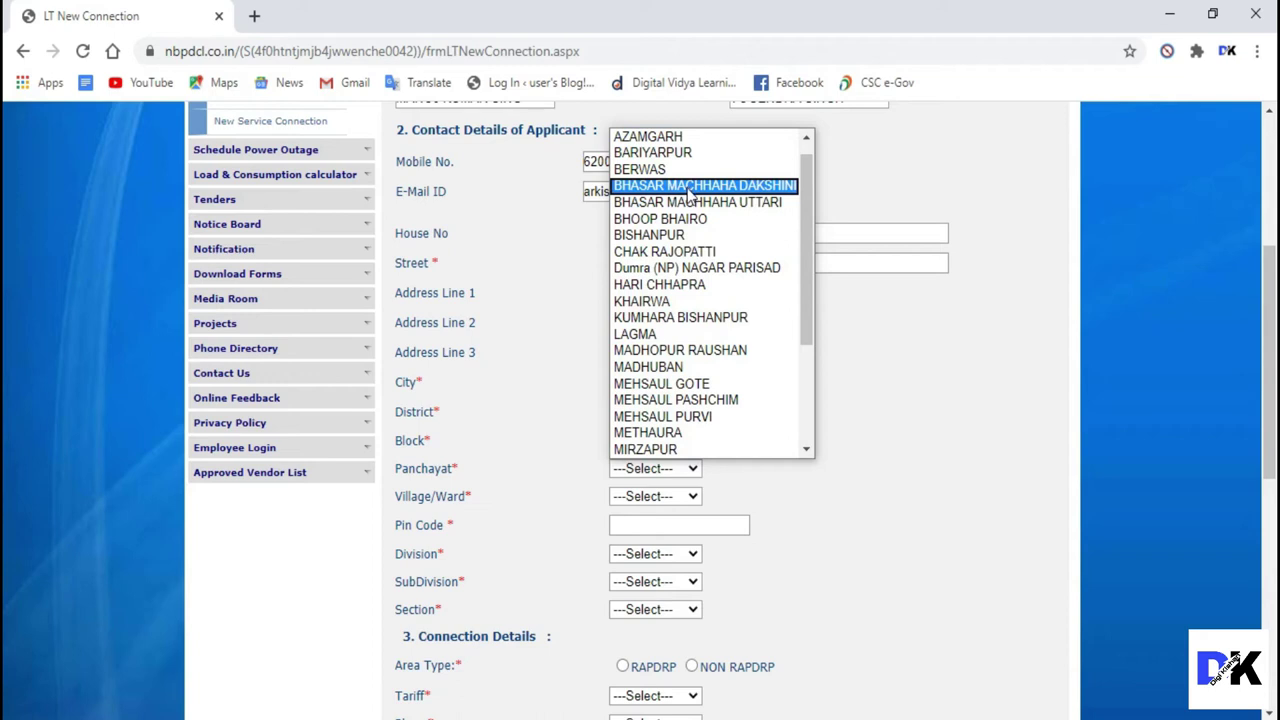
left_click(687, 200)
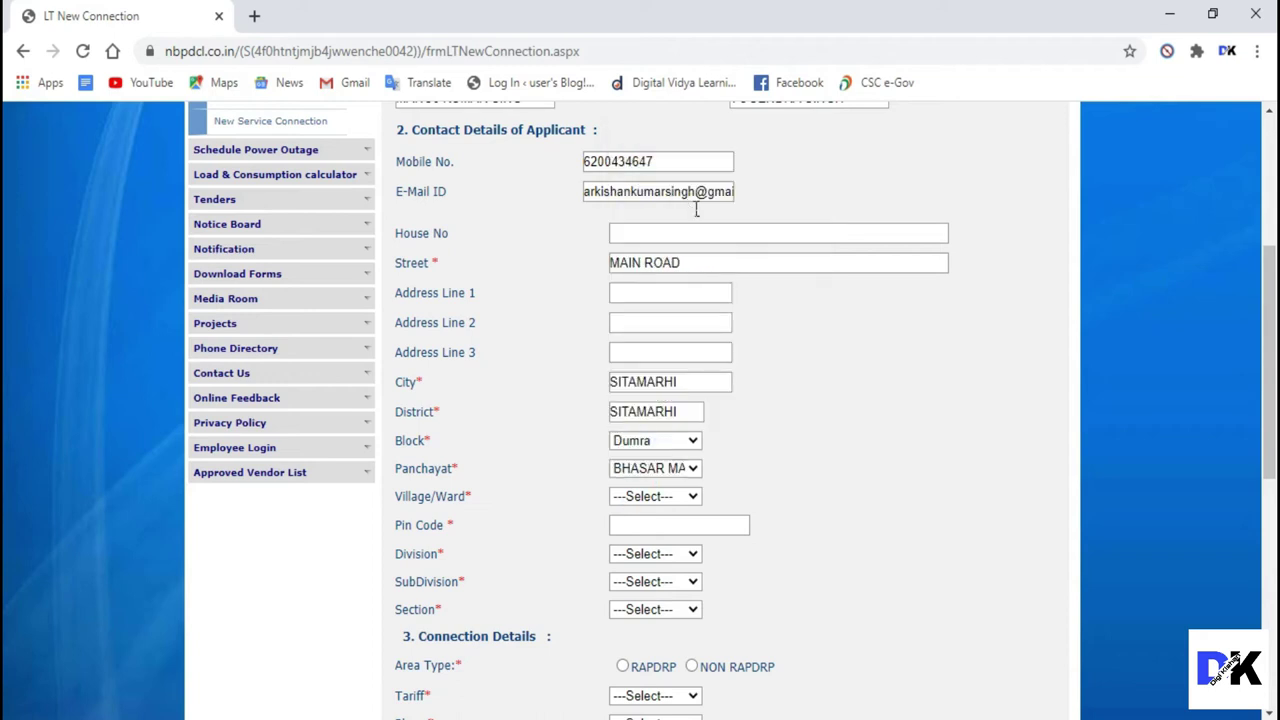
left_click(692, 497)
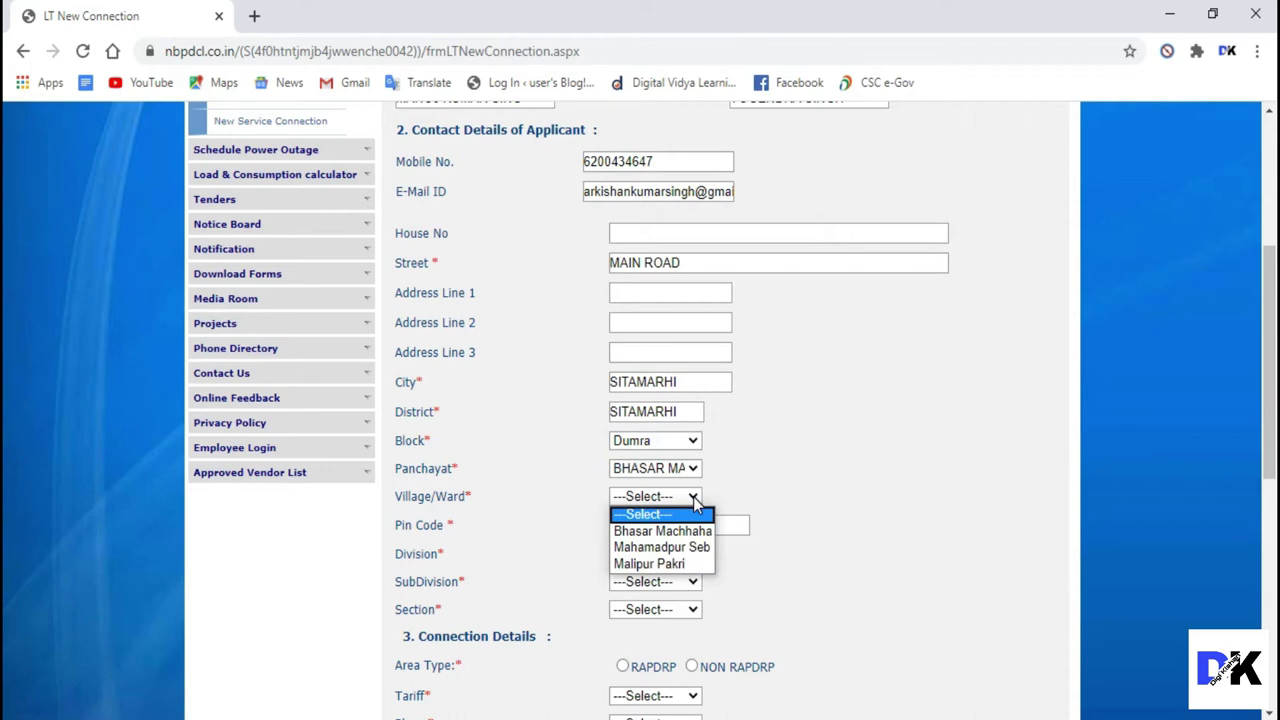
left_click(682, 531)
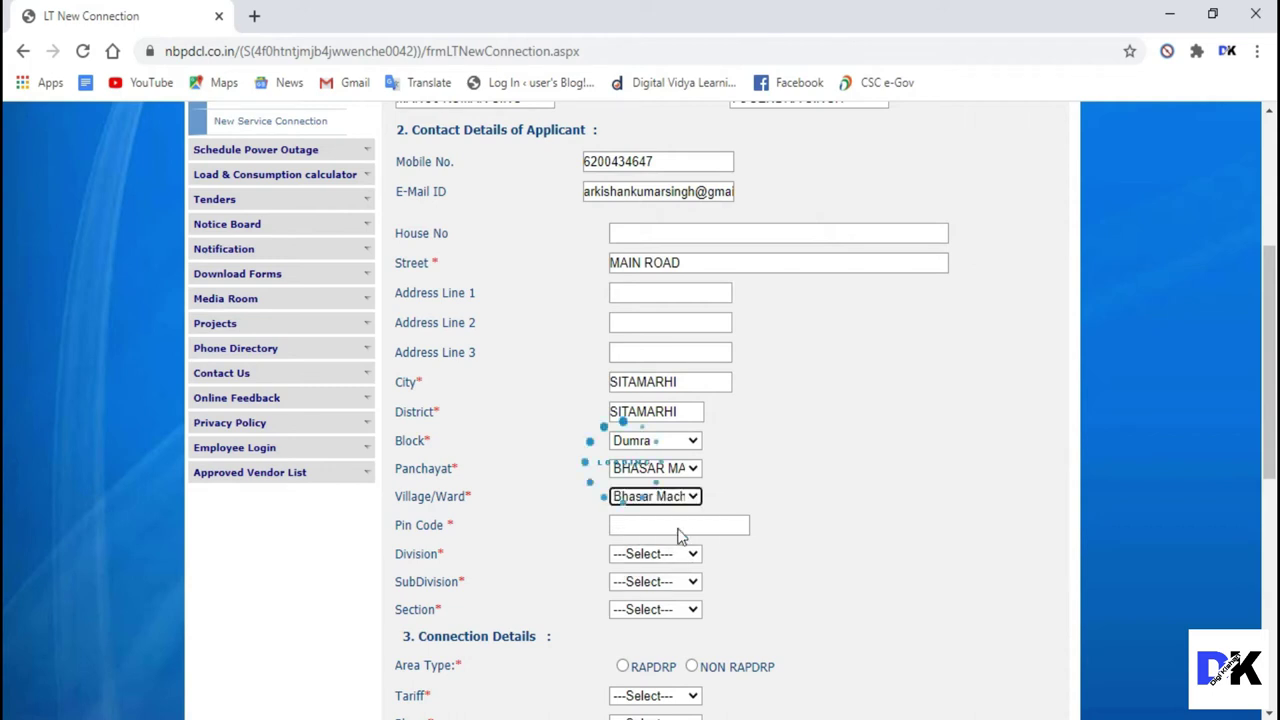
left_click(647, 537)
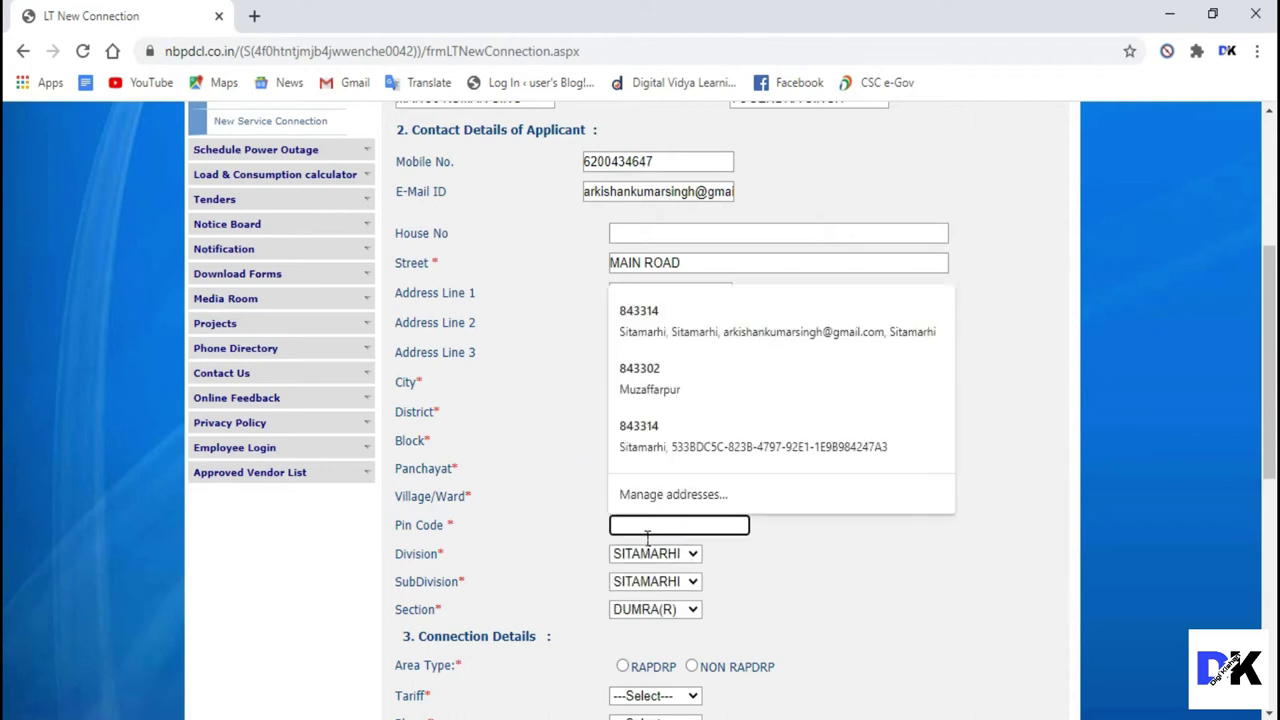
type("843314")
key("Tab")
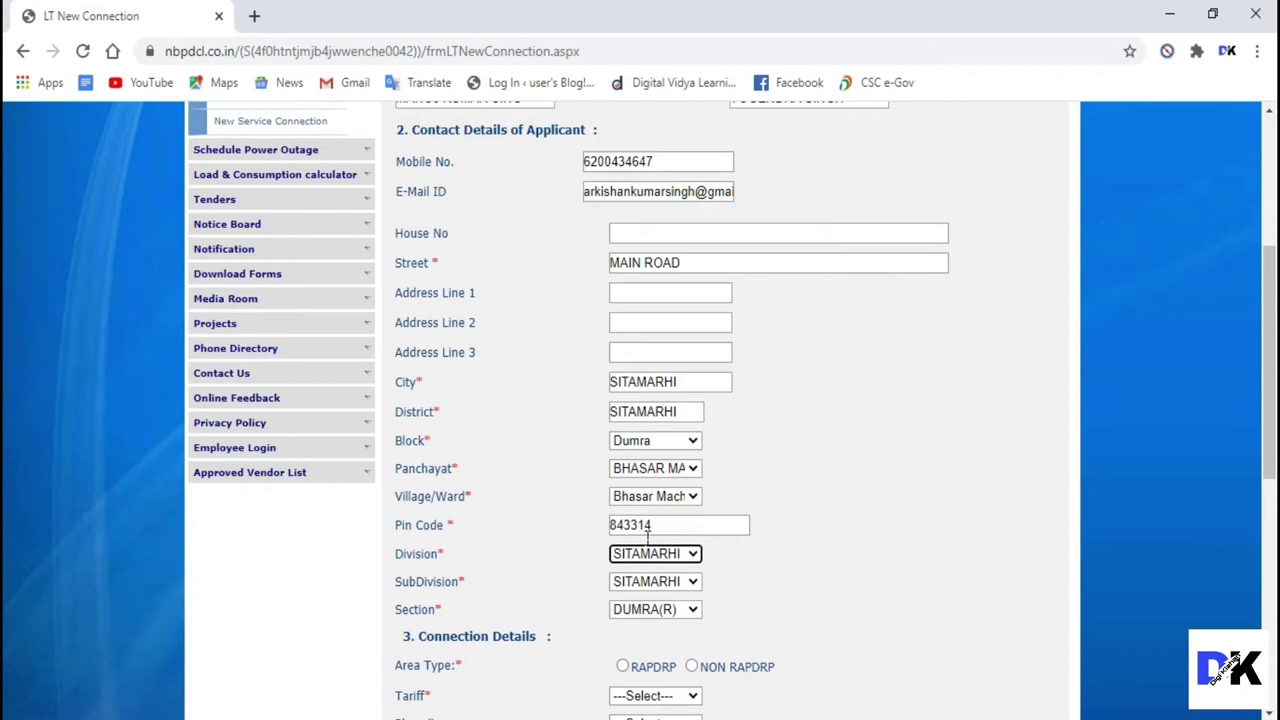
key("Tab")
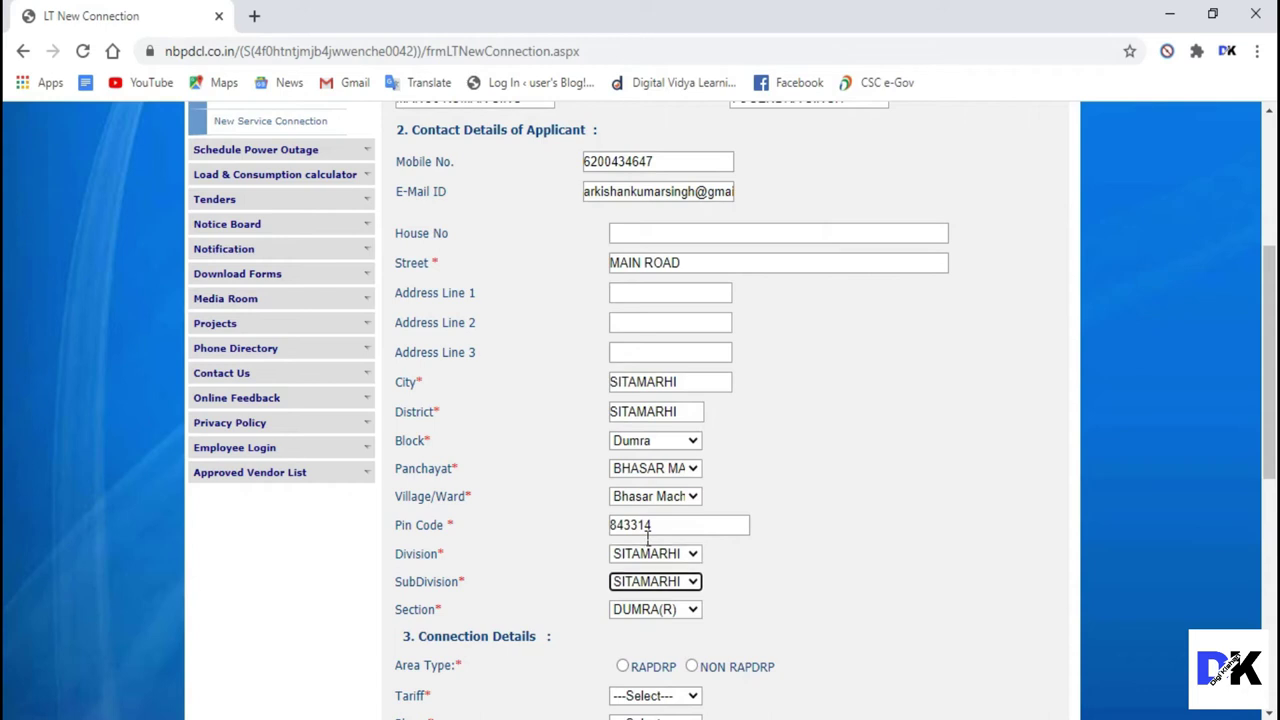
Confirm Division and Subdivision as SITAMARHI and Section as DUMRA(R).
left_click(688, 556)
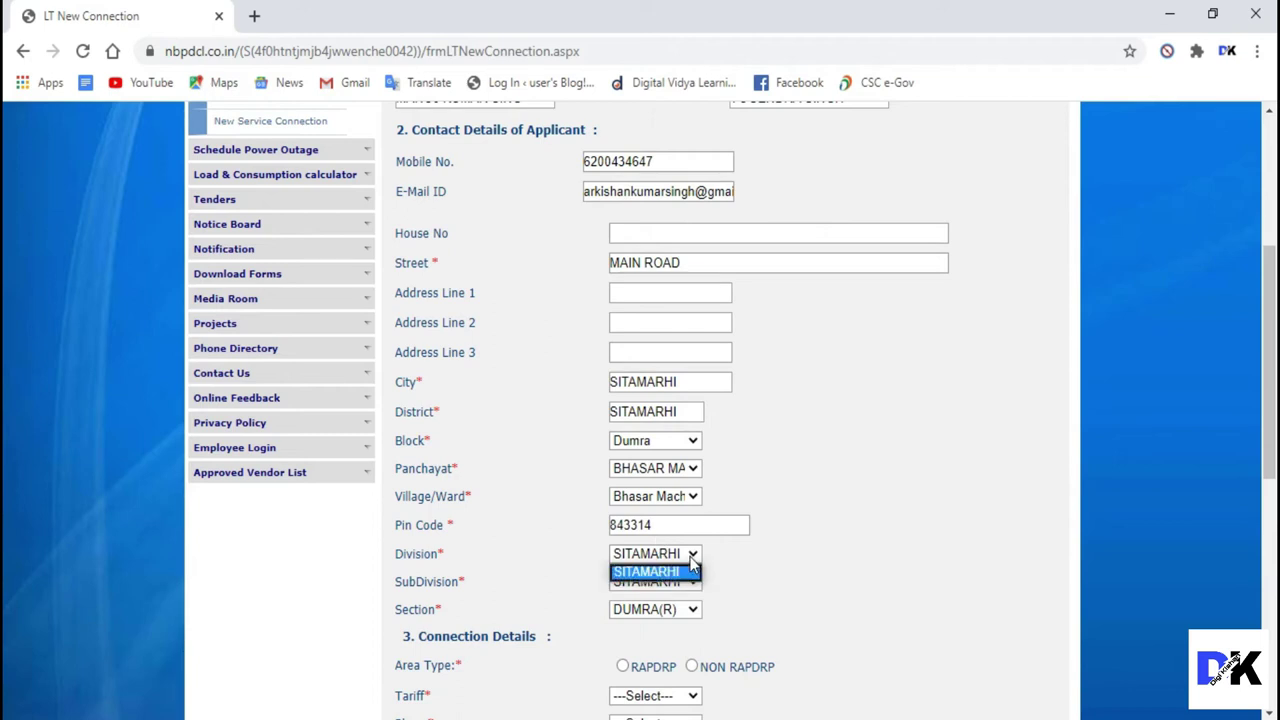
left_click(692, 566)
key("Tab")
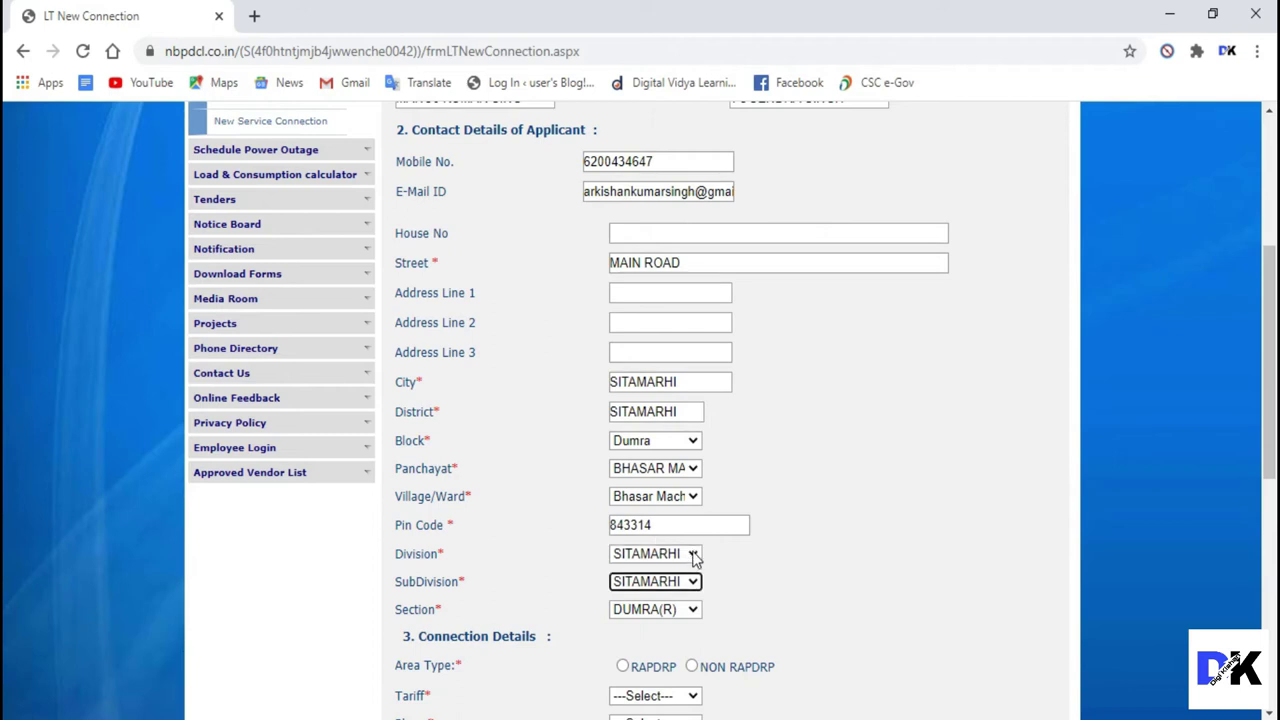
left_click(692, 585)
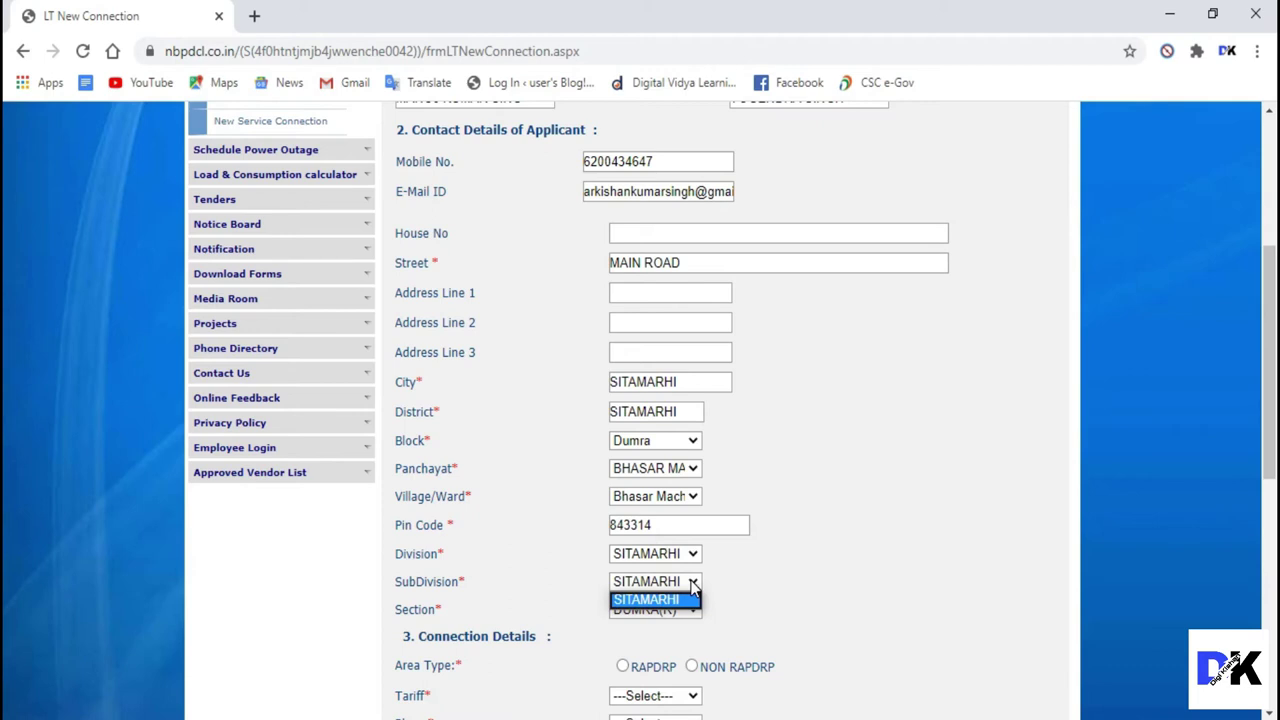
left_click(694, 586)
key("Tab")
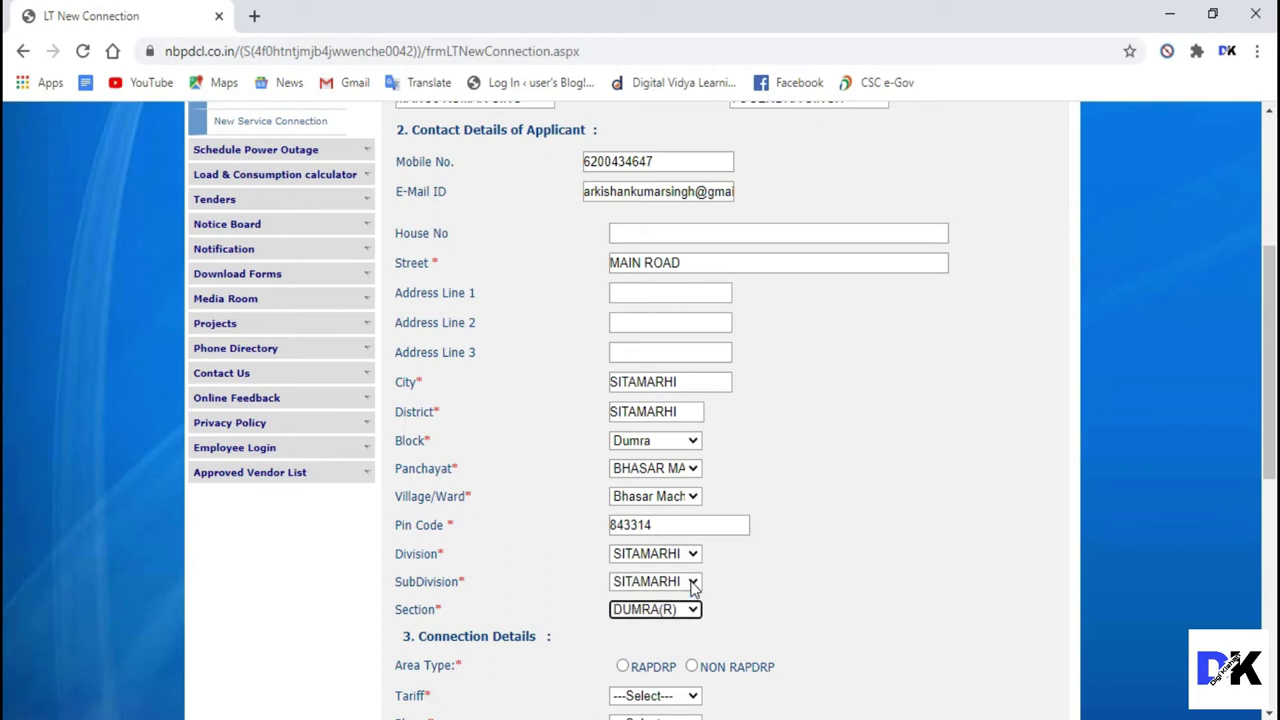
left_click(694, 610)
left_click(695, 611)
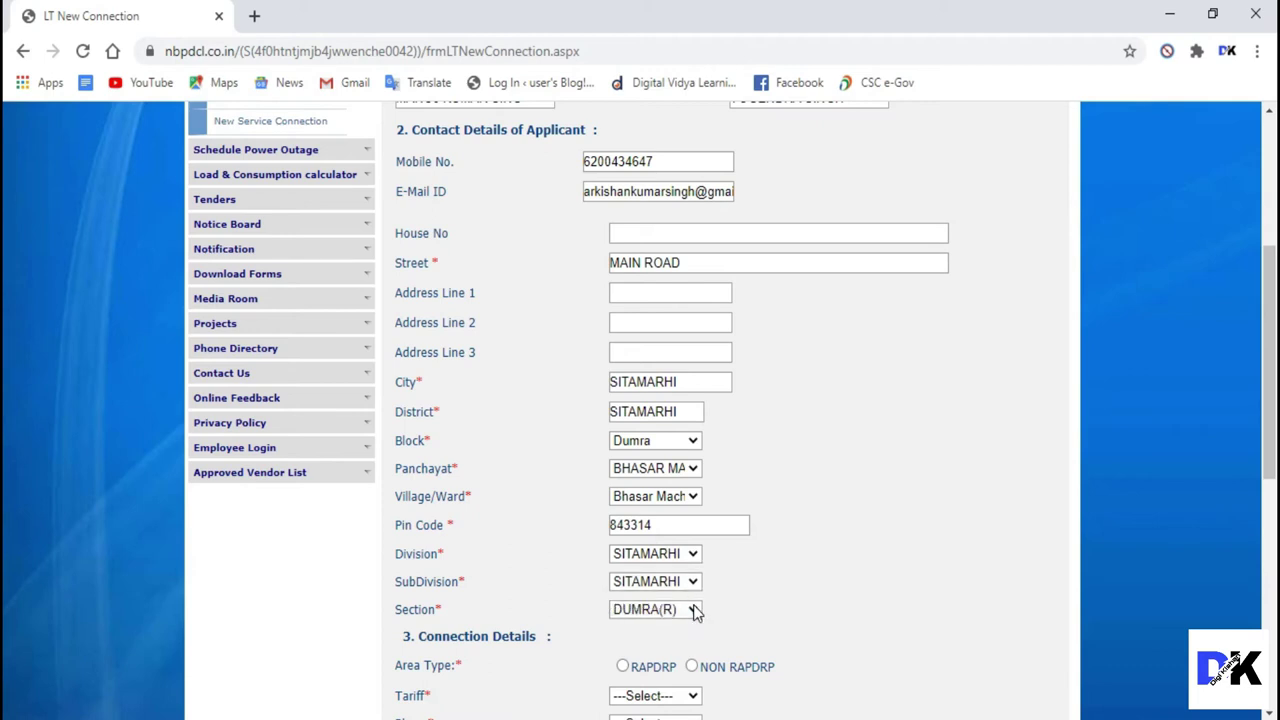
Set the Area Type to RAPDRP and bring up the Tariff choices.
key("Tab")
left_click(622, 666)
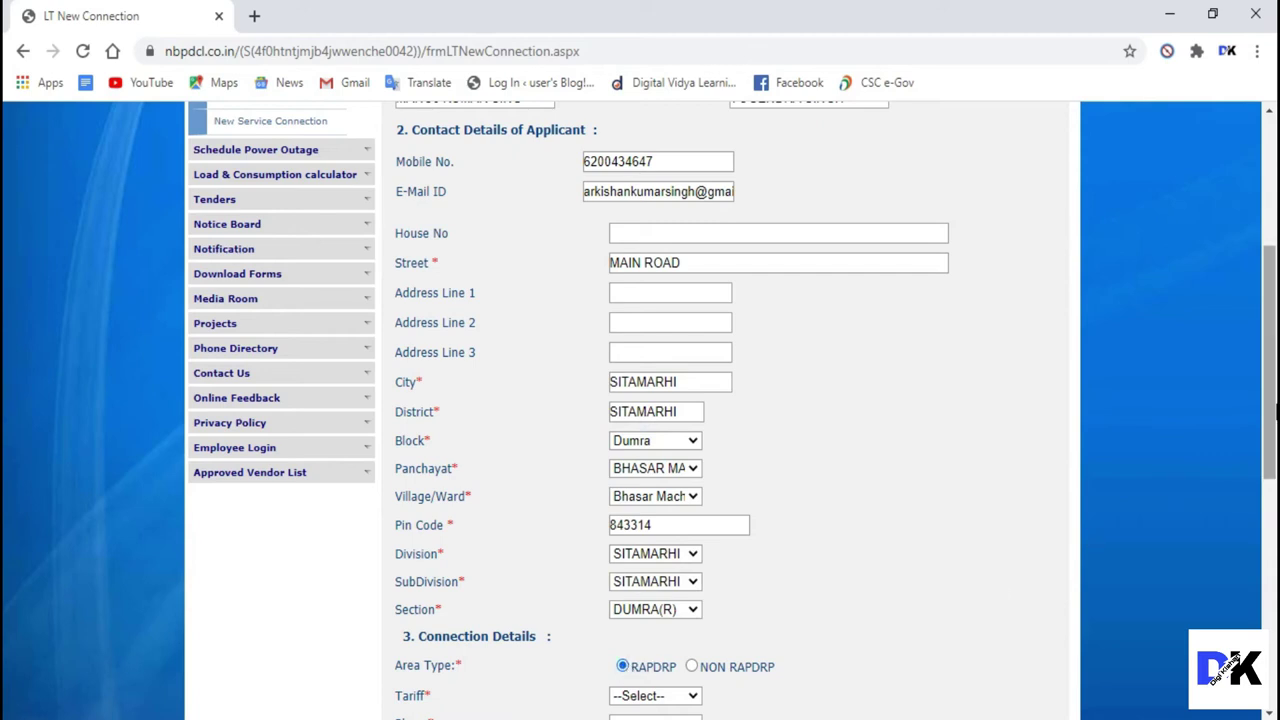
left_click_drag(1274, 408, 1274, 468)
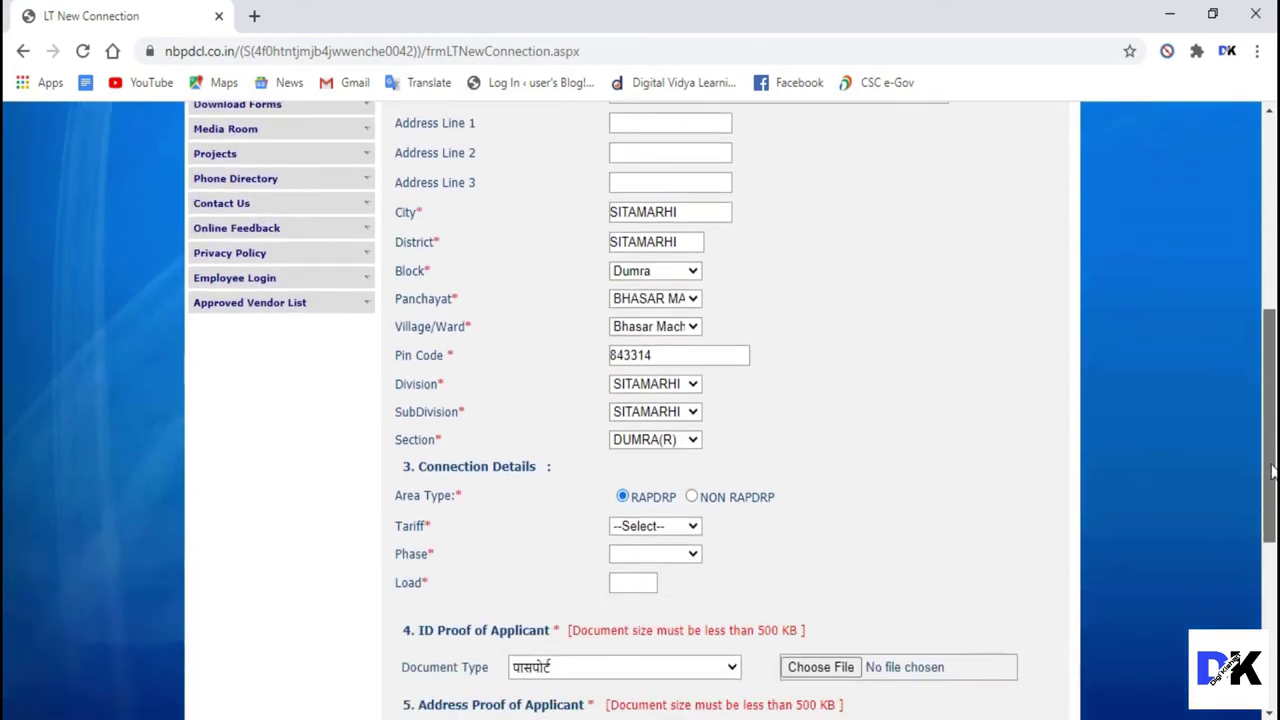
left_click(694, 526)
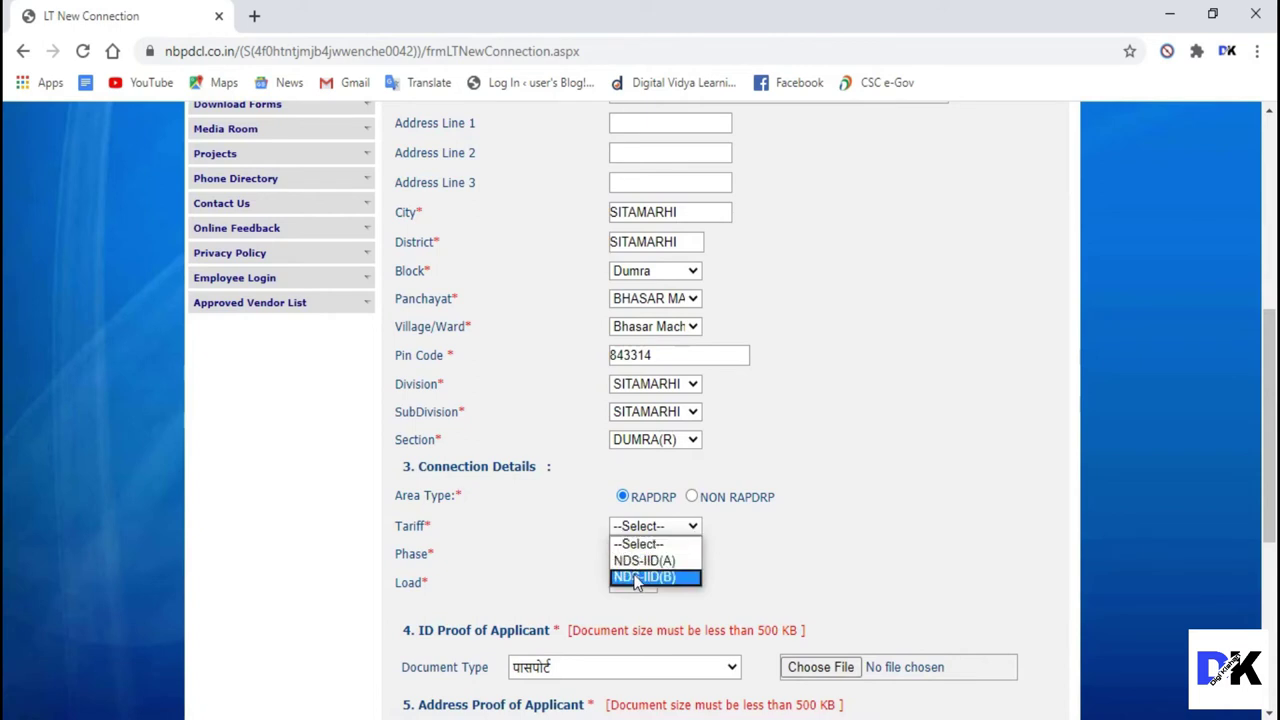
Choose tariff NDS-IID(A), phase 1 and a connection load of 1 KW.
left_click(638, 562)
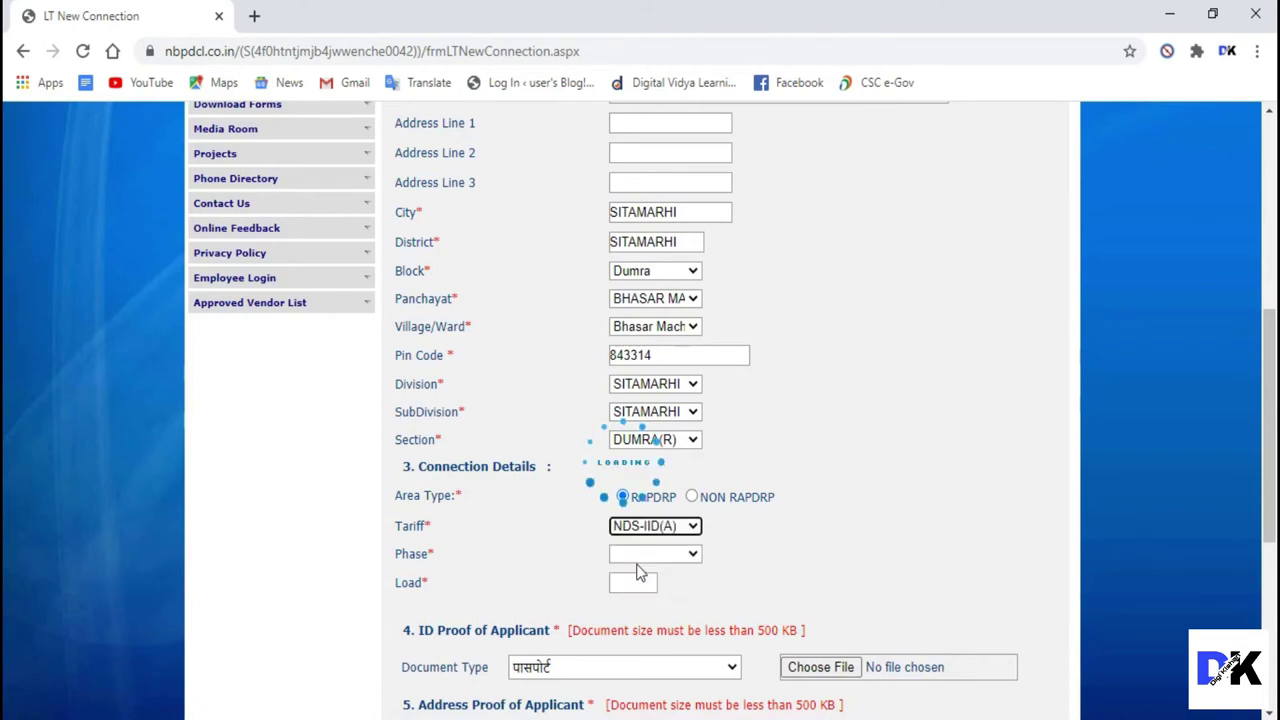
left_click(693, 555)
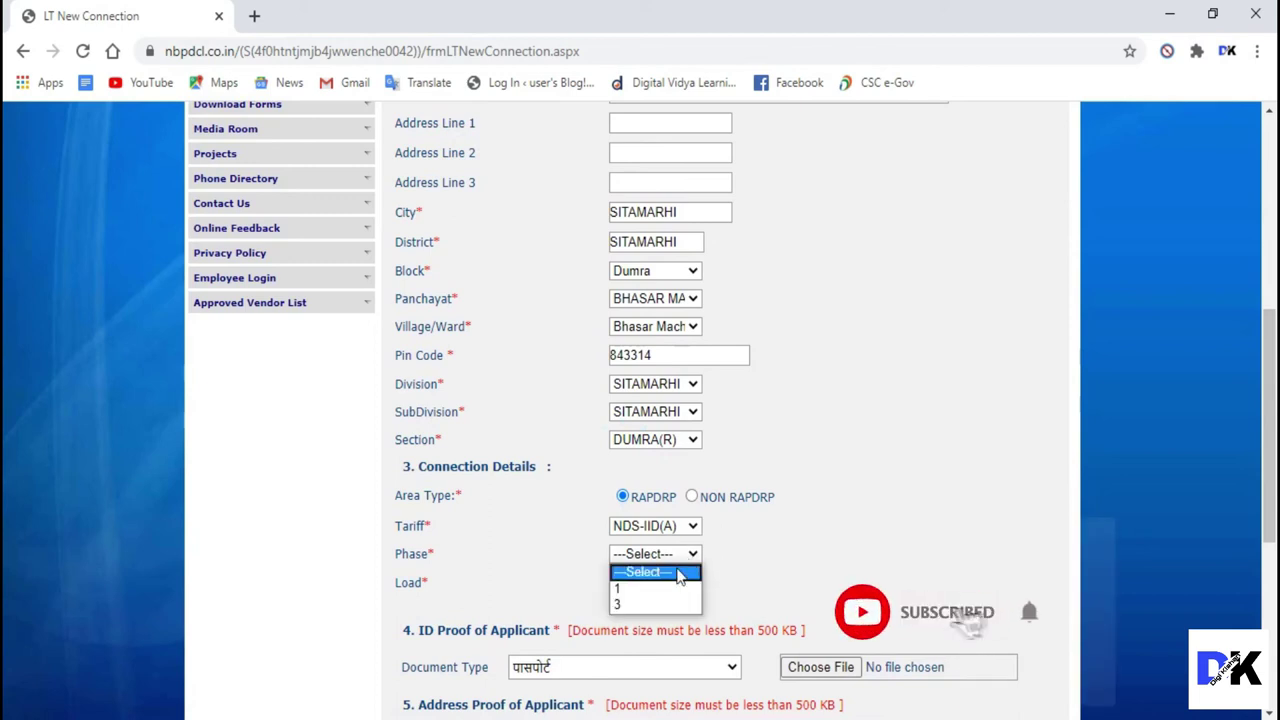
left_click(657, 591)
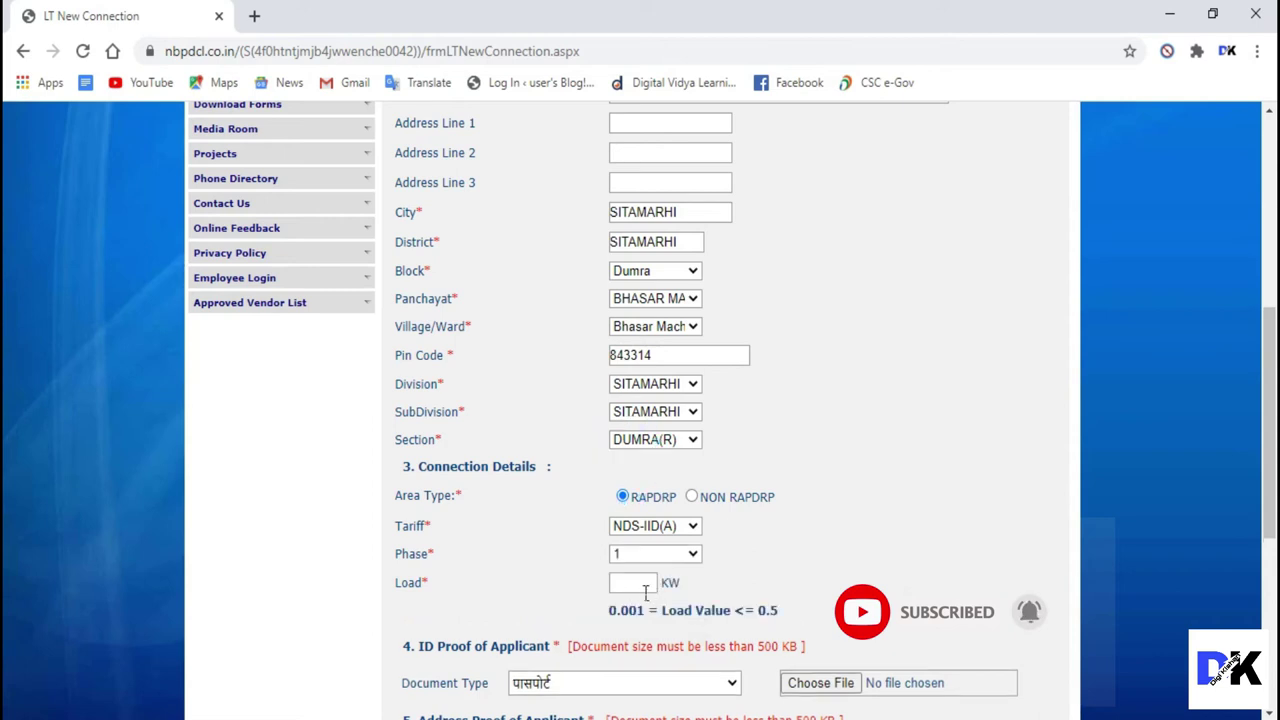
left_click(645, 590)
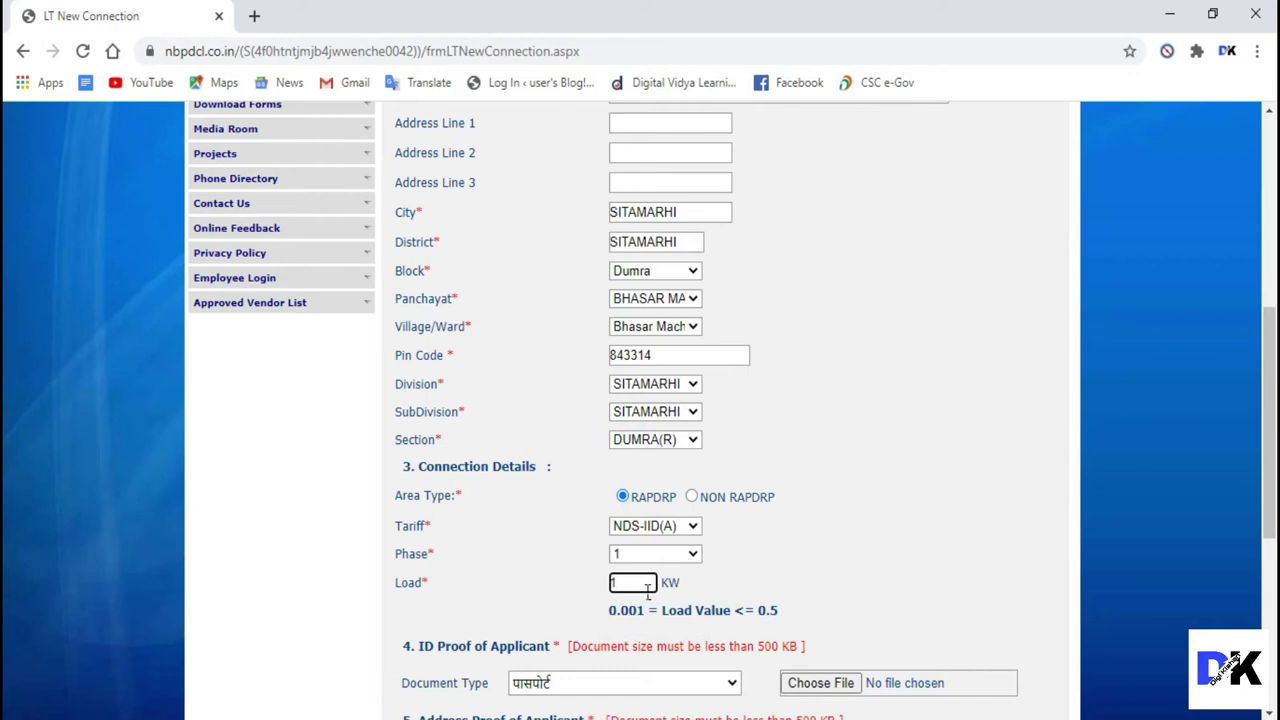
key("Tab")
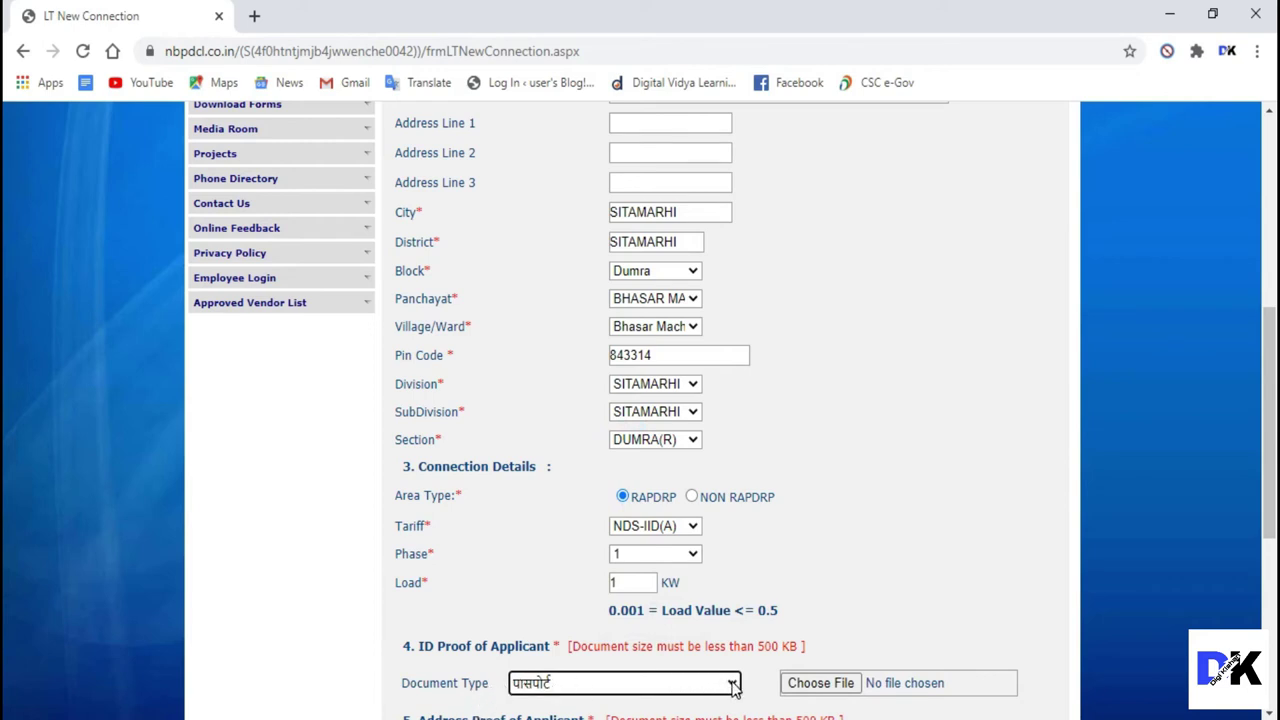
Choose आधार कार्ड as the ID proof type and unlock drive F: with its password.
left_click(731, 685)
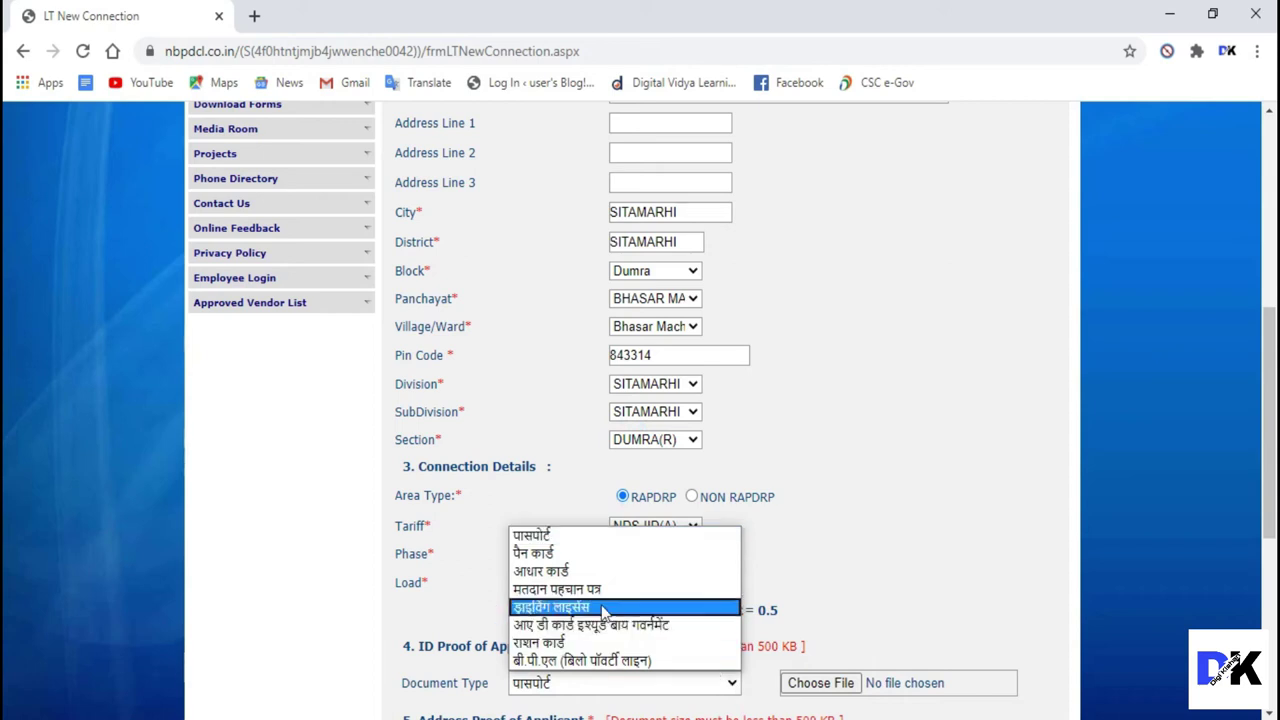
left_click(566, 573)
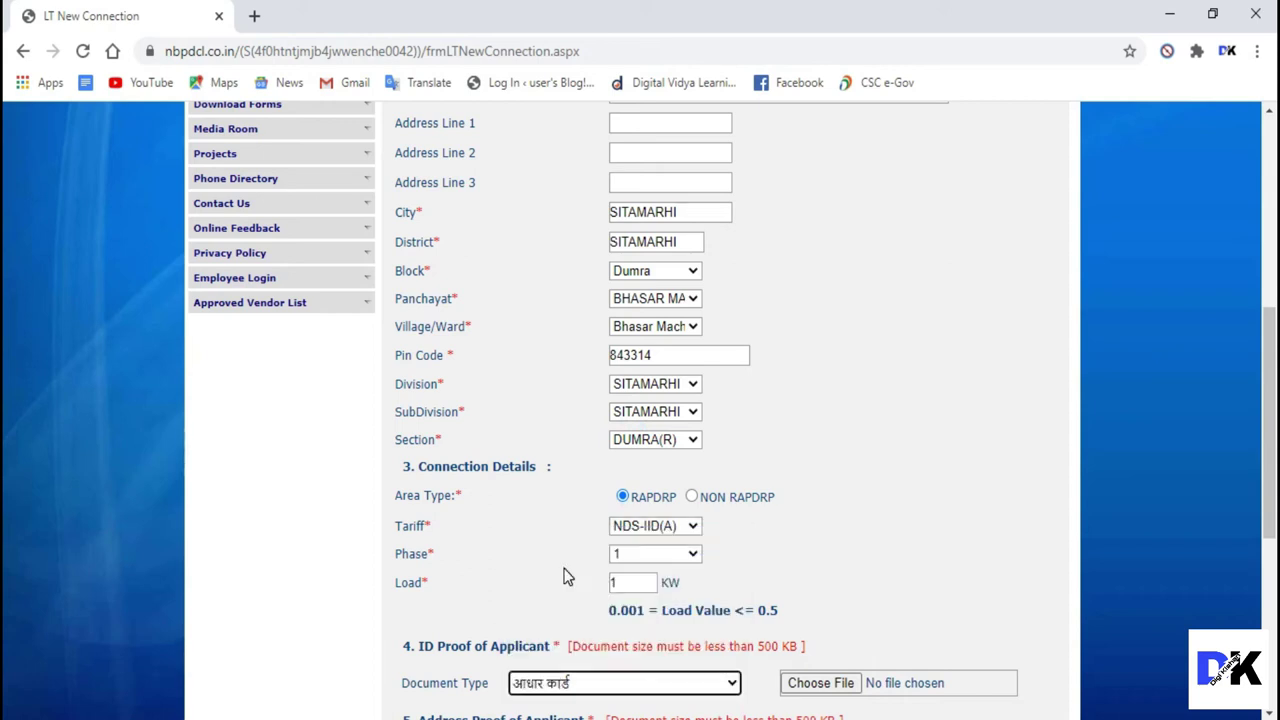
left_click(834, 692)
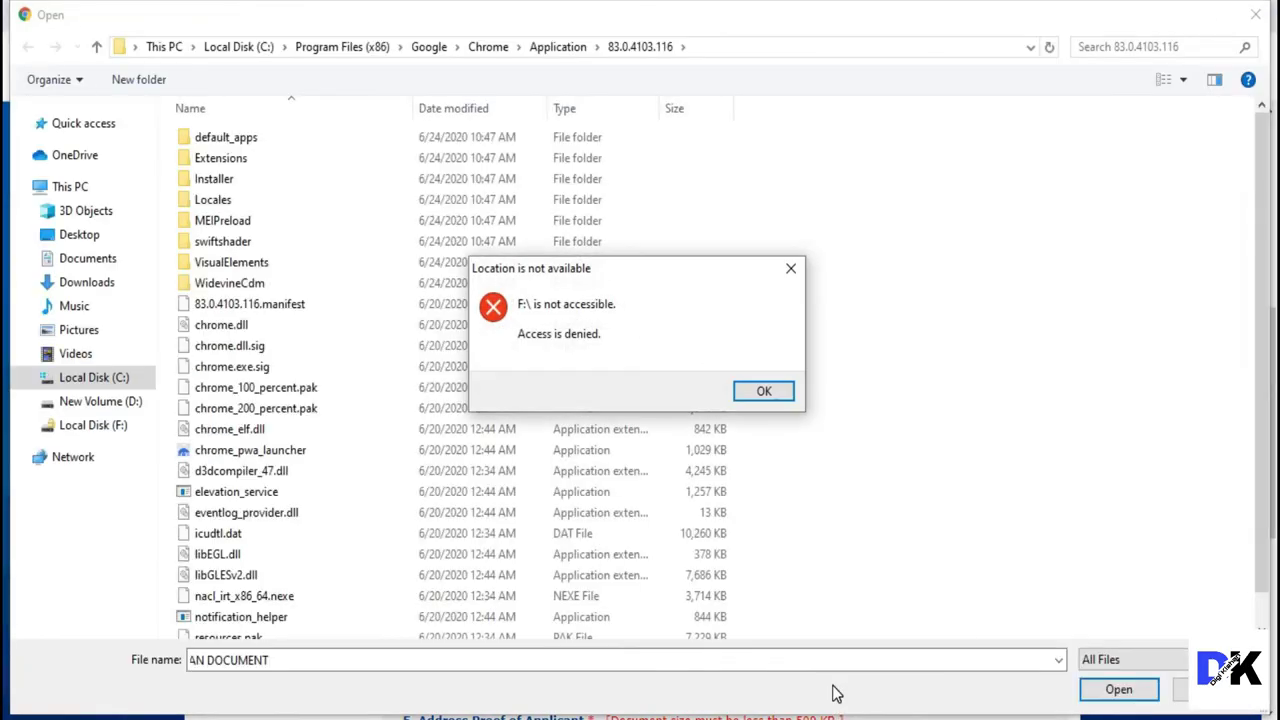
left_click(774, 393)
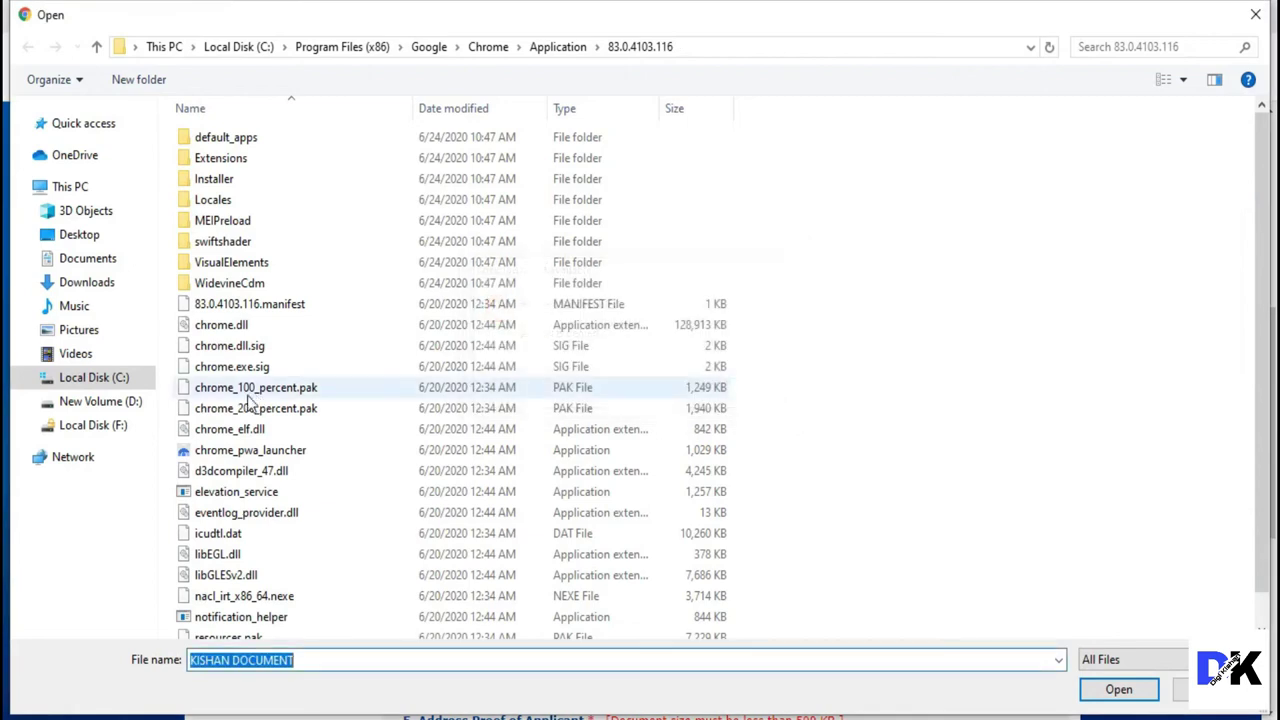
left_click(100, 425)
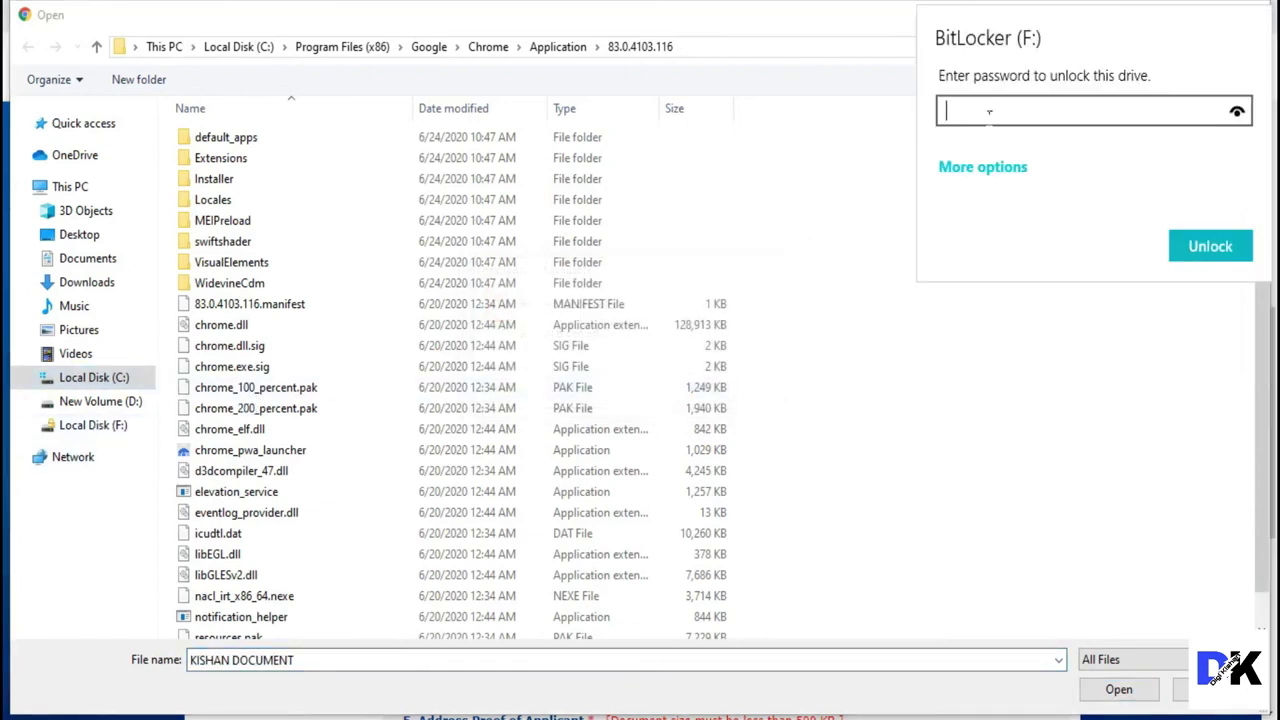
type("•••••••••••••")
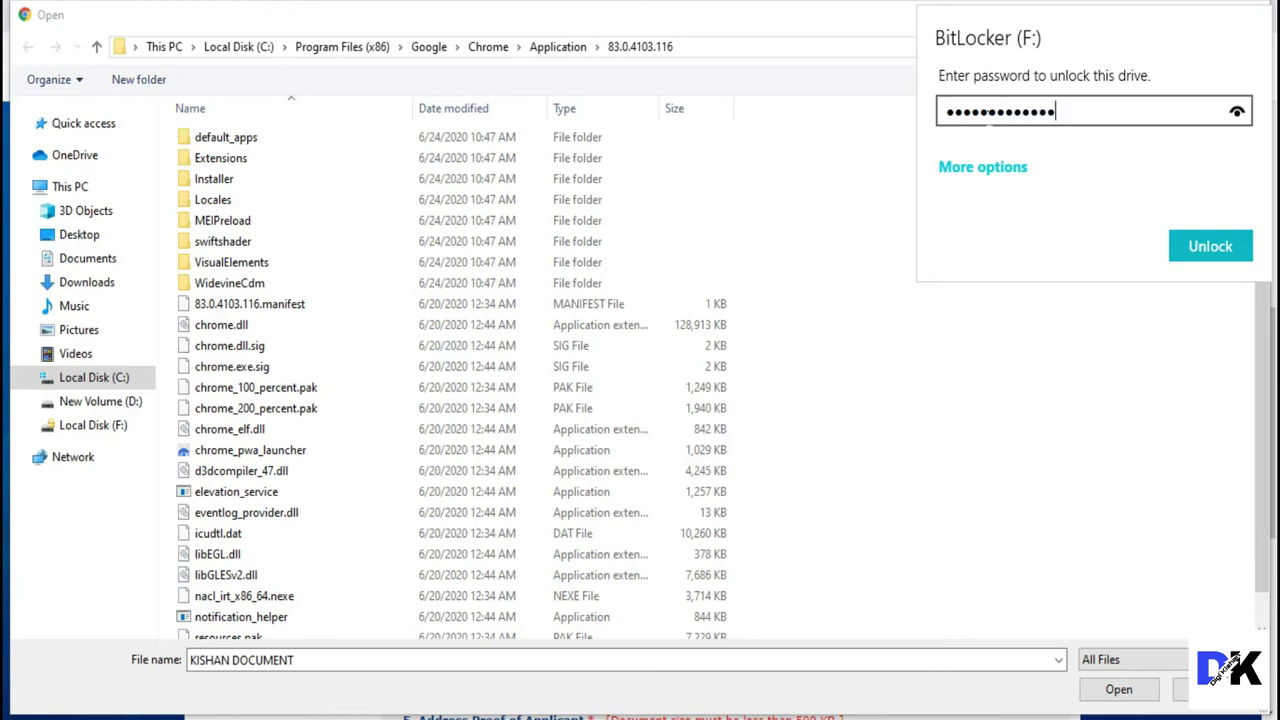
left_click(1245, 250)
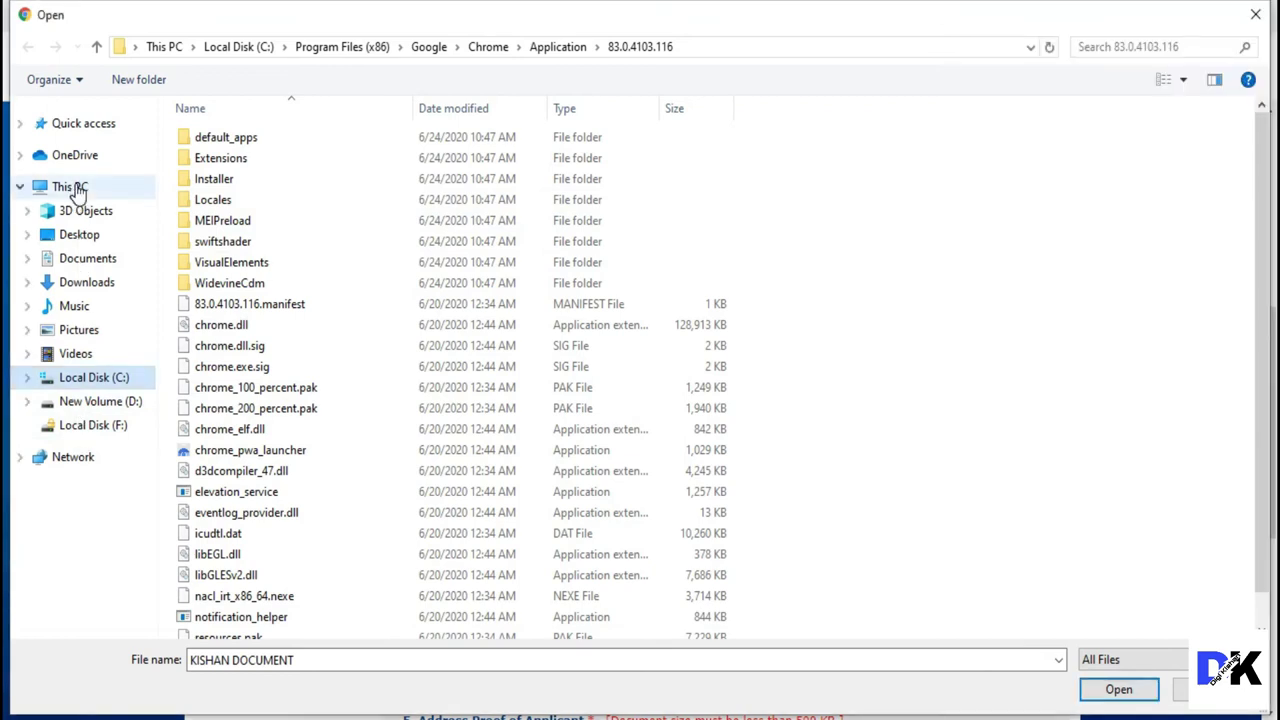
Attach Aadhaar Photo.jpg from the Bijali Apply Document folder on drive F: as ID proof.
left_click(76, 190)
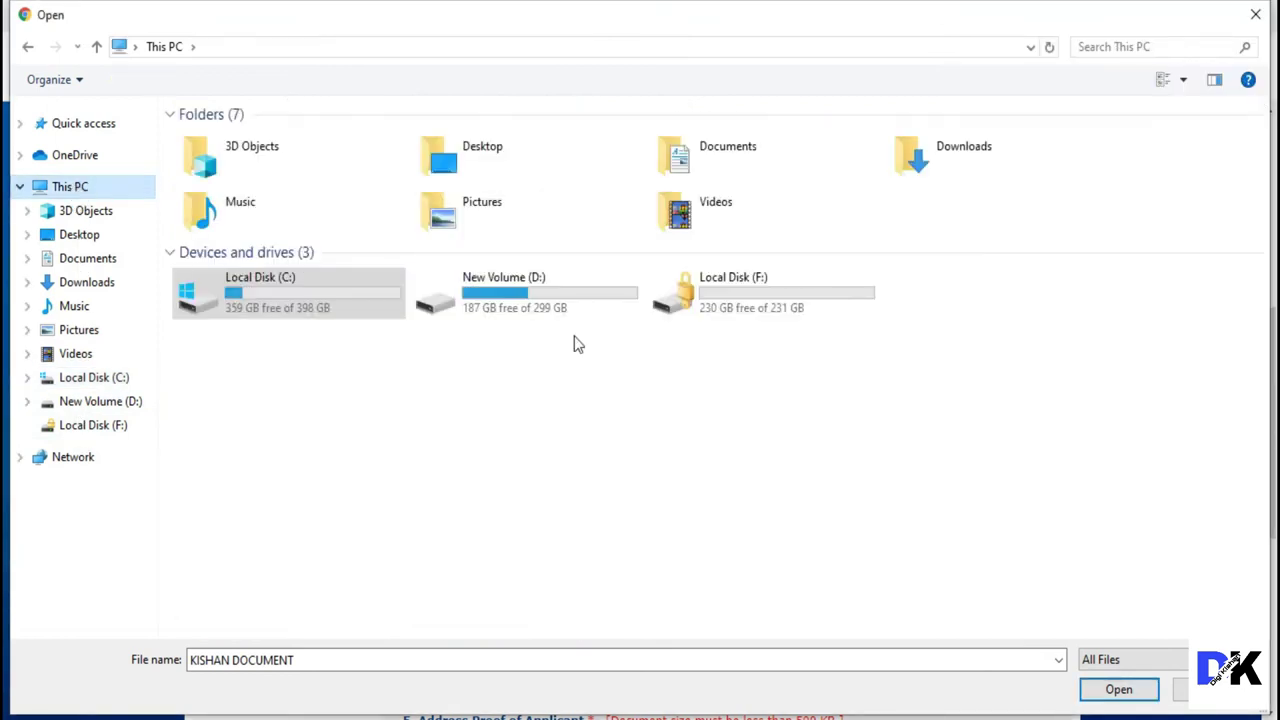
left_click(764, 305)
double_click(764, 305)
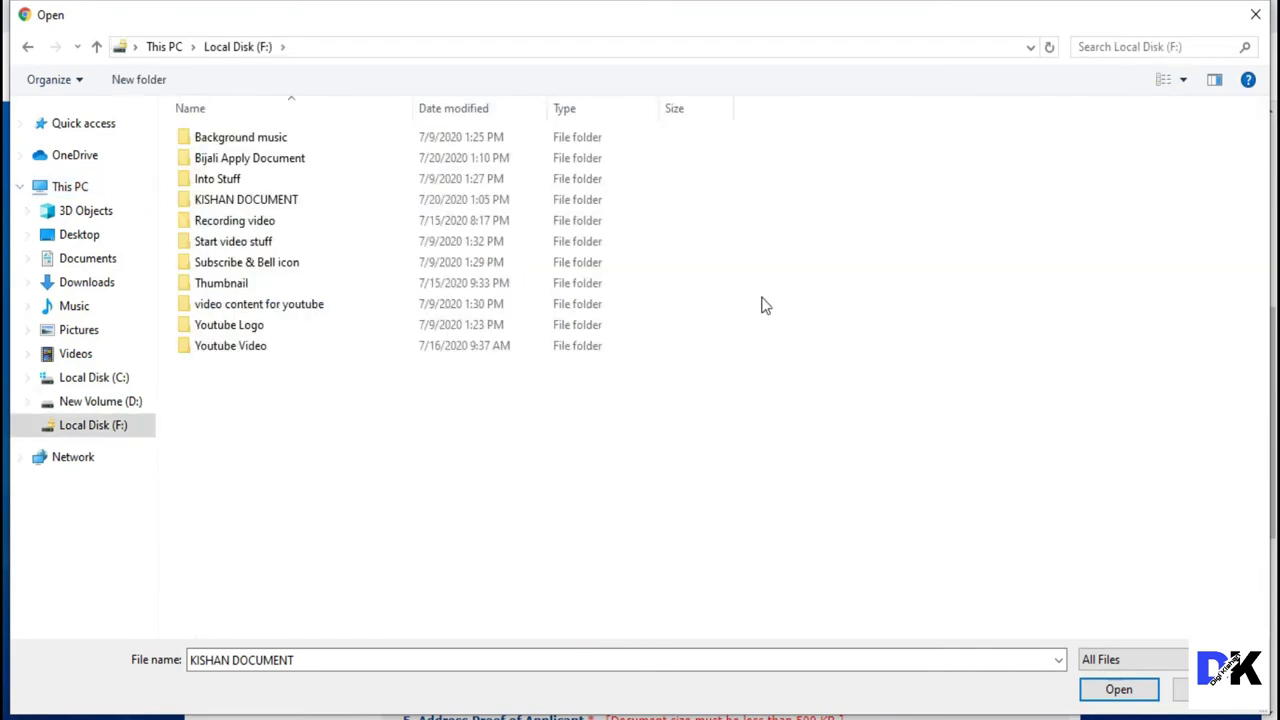
left_click(256, 163)
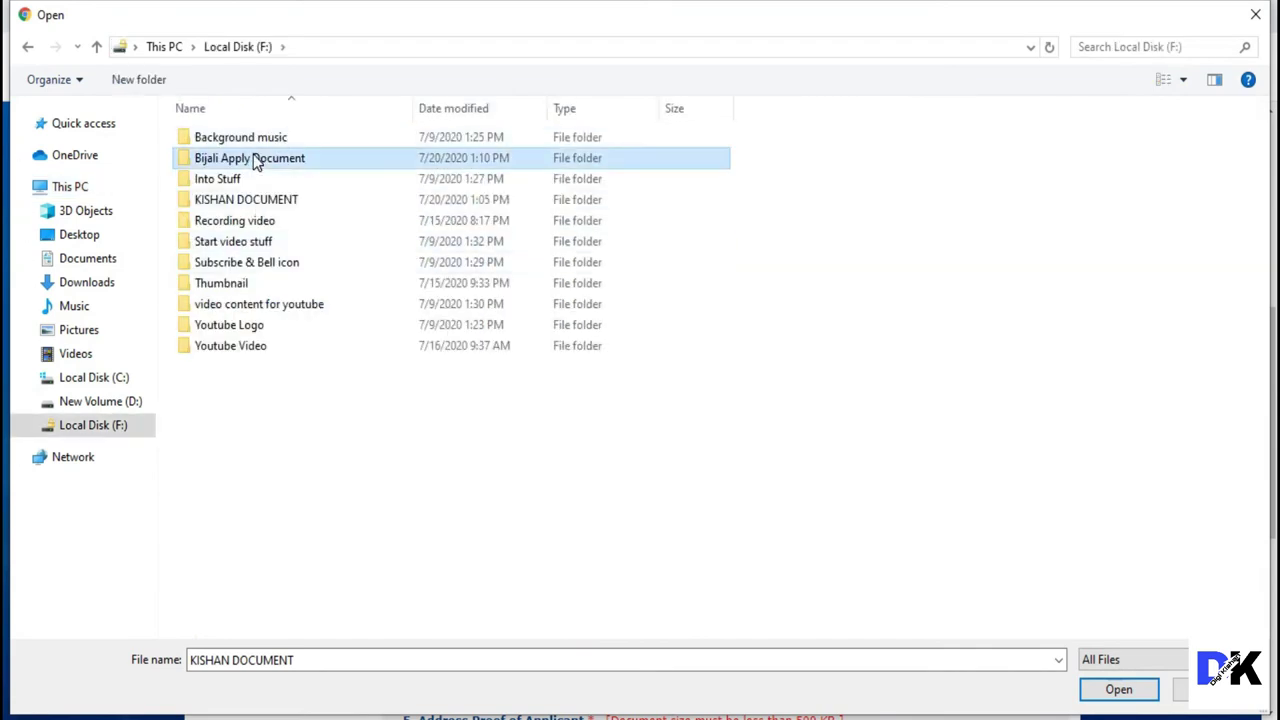
left_click(256, 163)
left_click(358, 166)
double_click(344, 160)
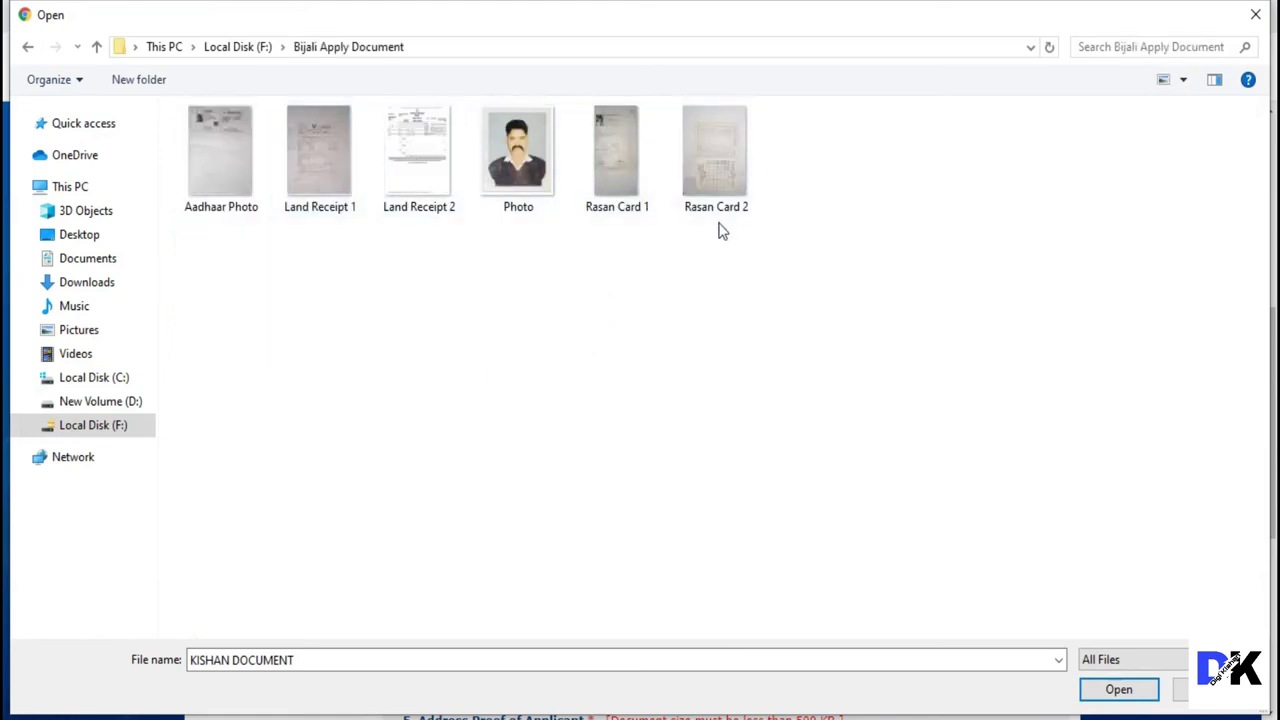
double_click(233, 162)
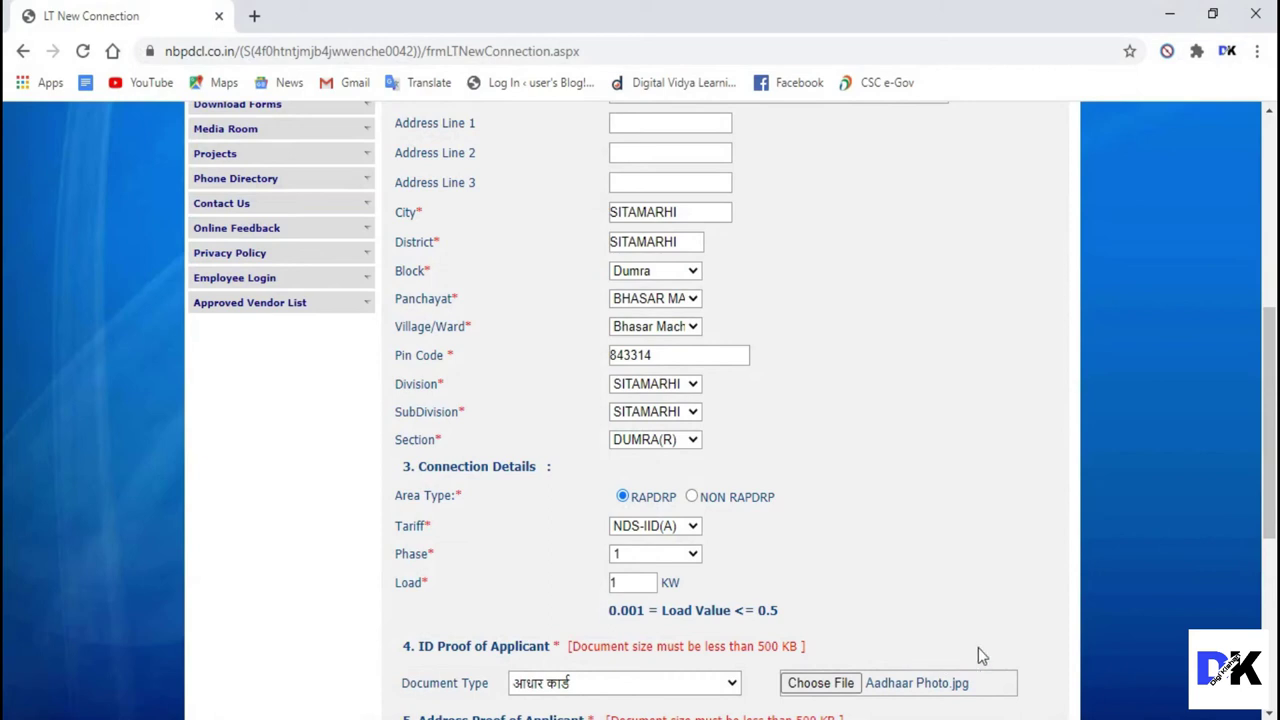
Choose राशन कार्ड and attach Rasan Card 1.jpg as front page and Rasan Card 2.jpg as last page.
left_click_drag(1266, 418, 1265, 508)
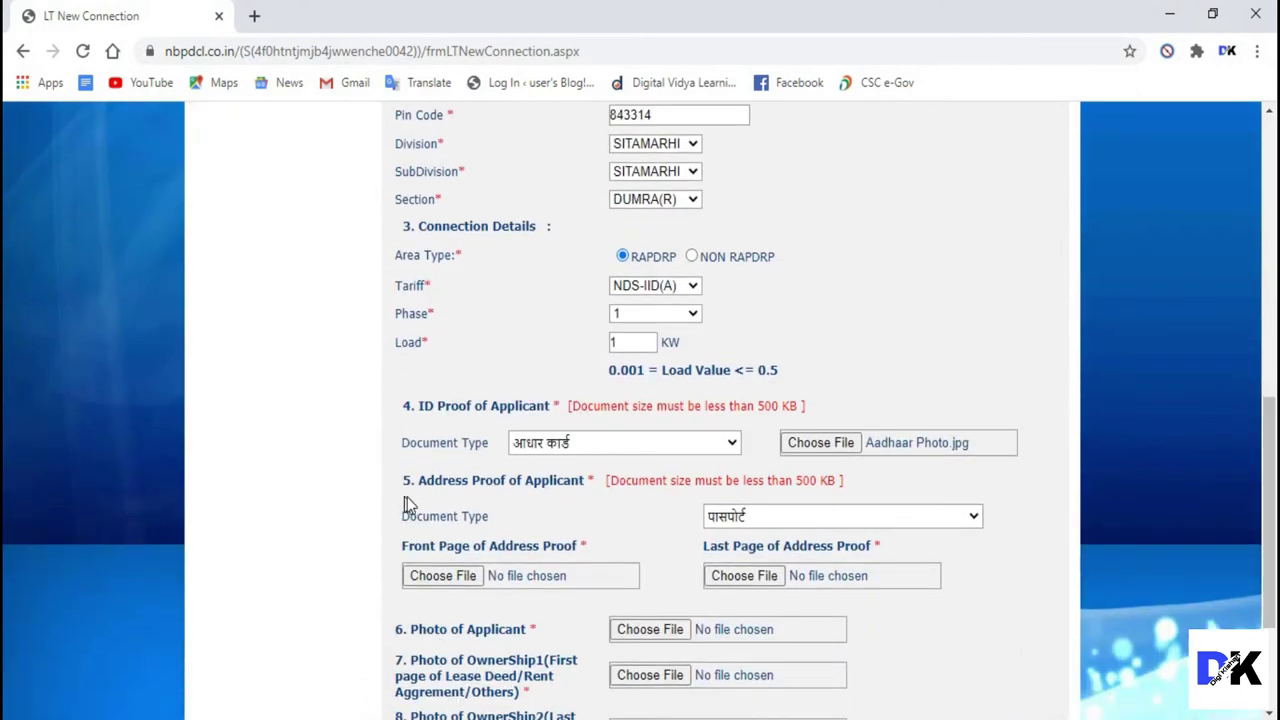
left_click(972, 516)
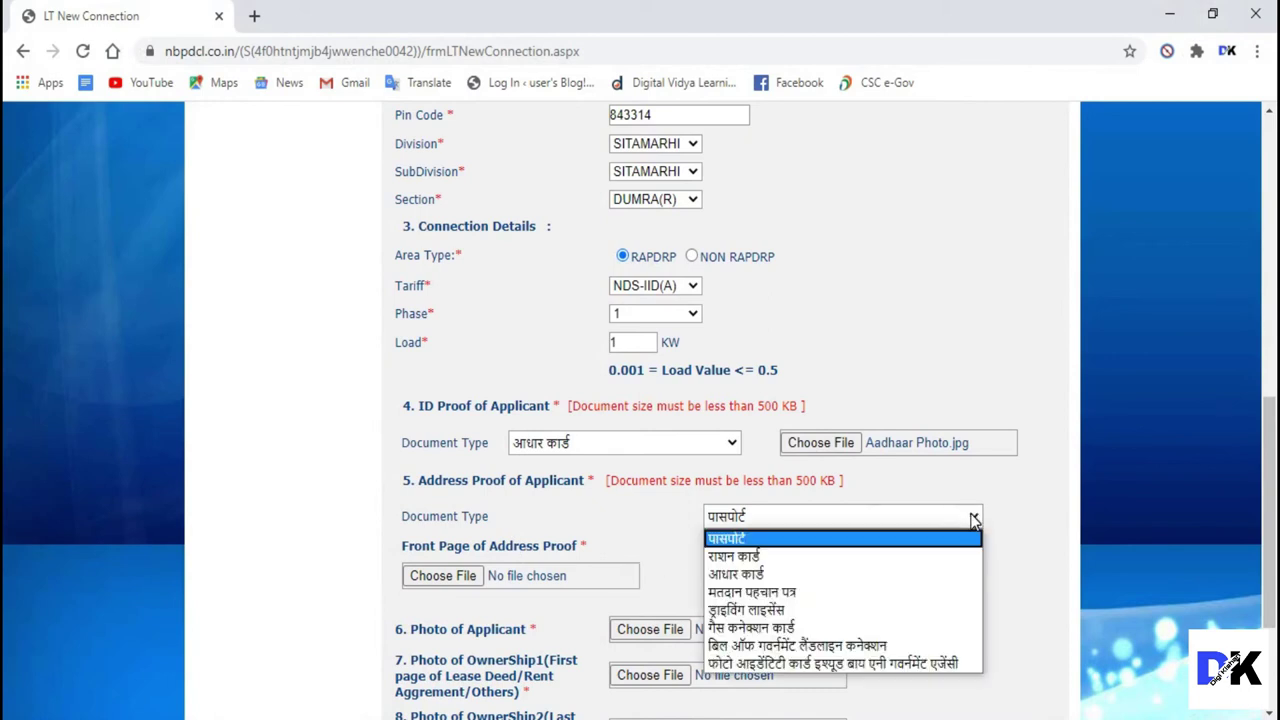
left_click(752, 557)
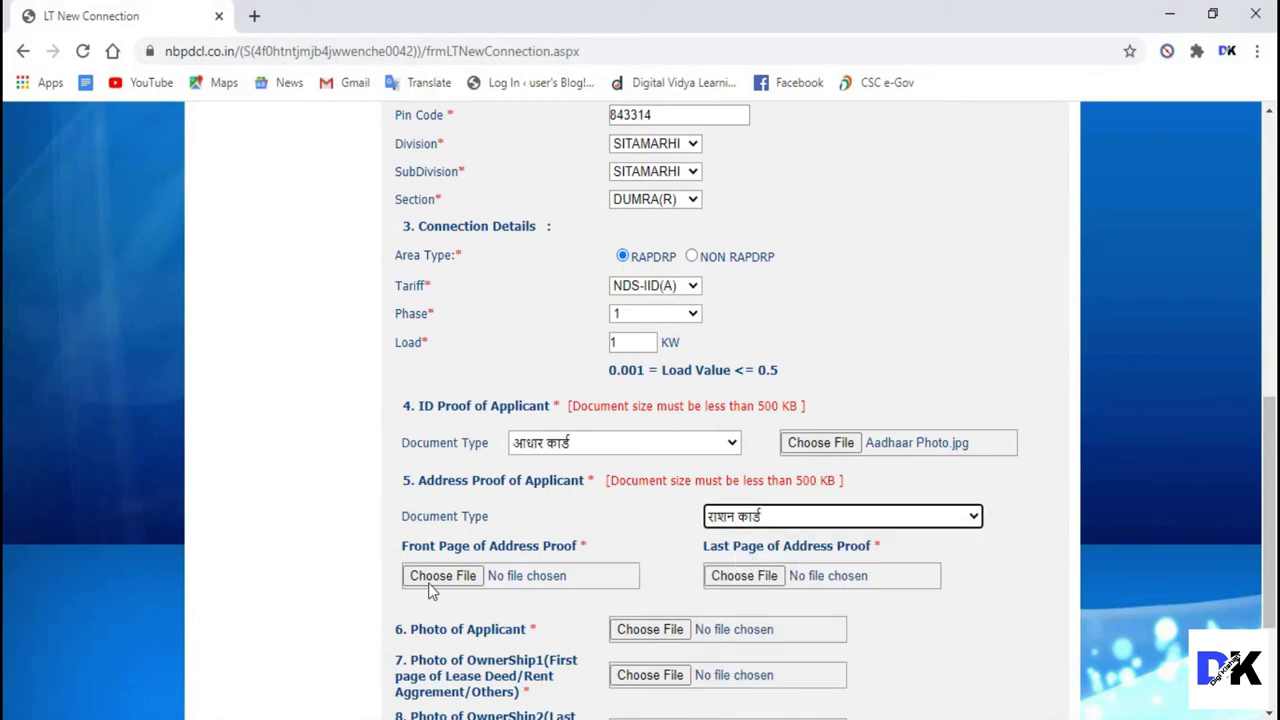
left_click(458, 576)
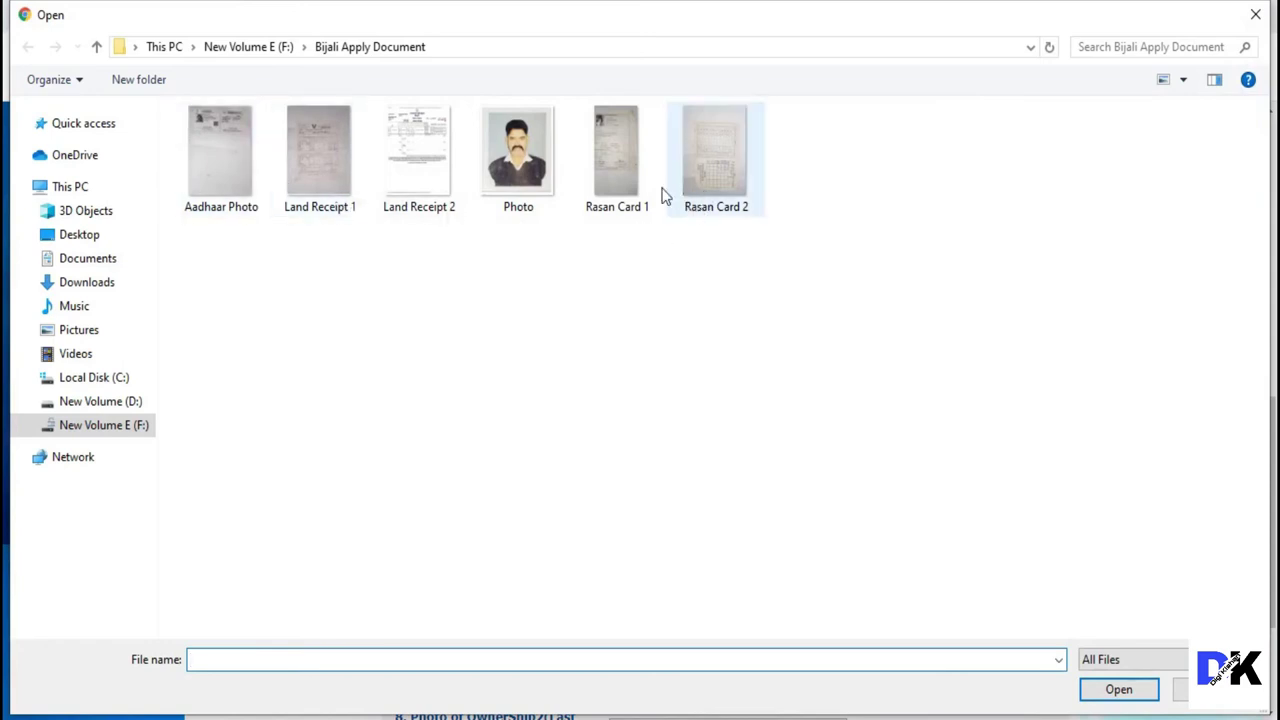
left_click(618, 172)
double_click(618, 172)
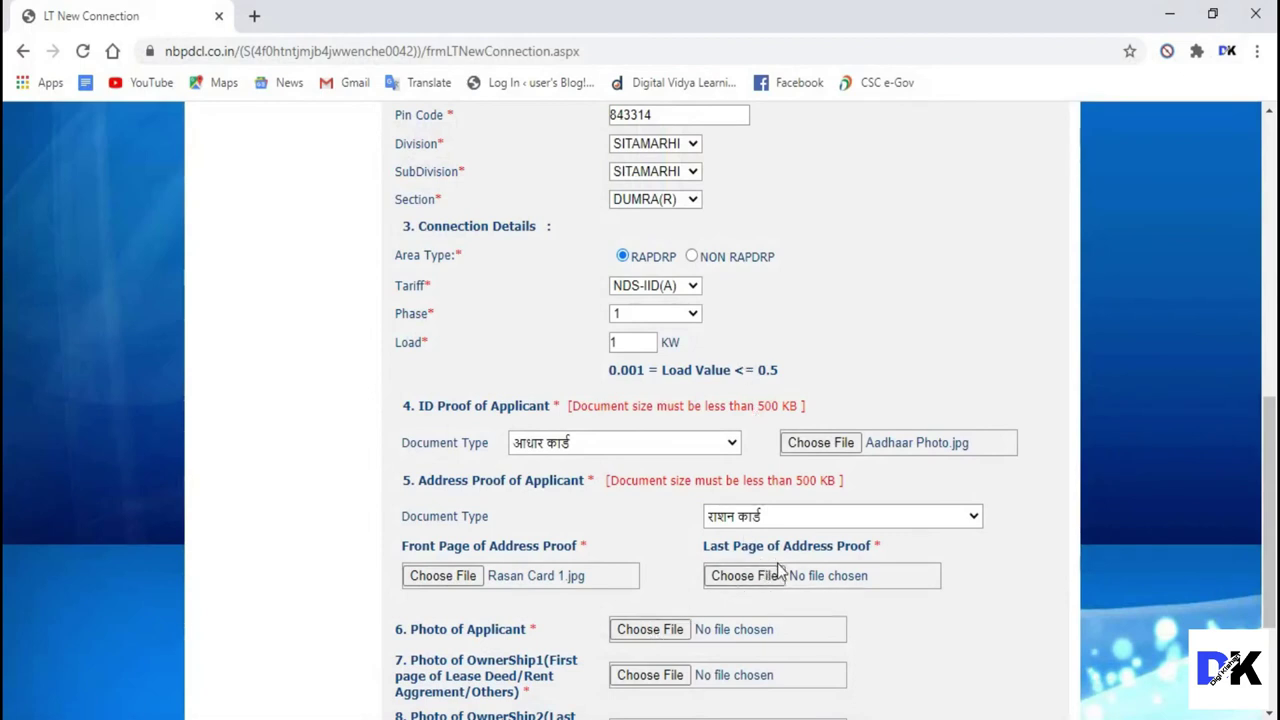
left_click(755, 585)
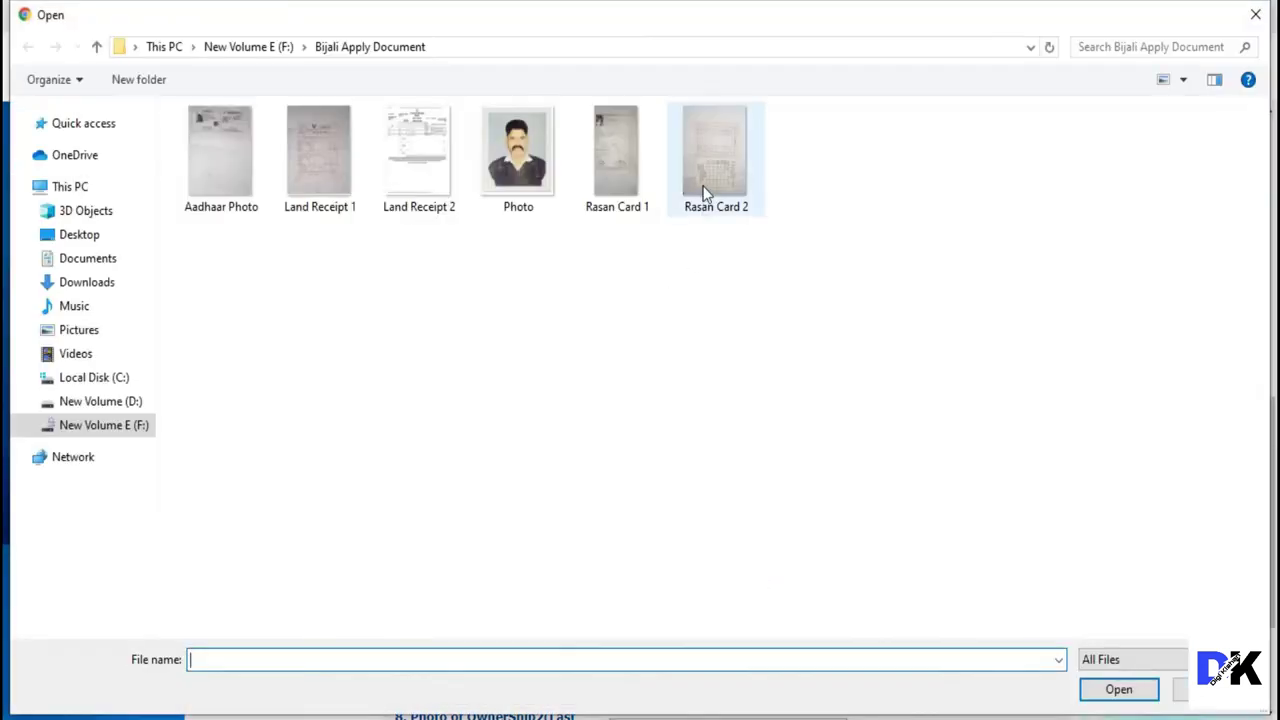
double_click(704, 220)
left_click_drag(1268, 500, 1268, 548)
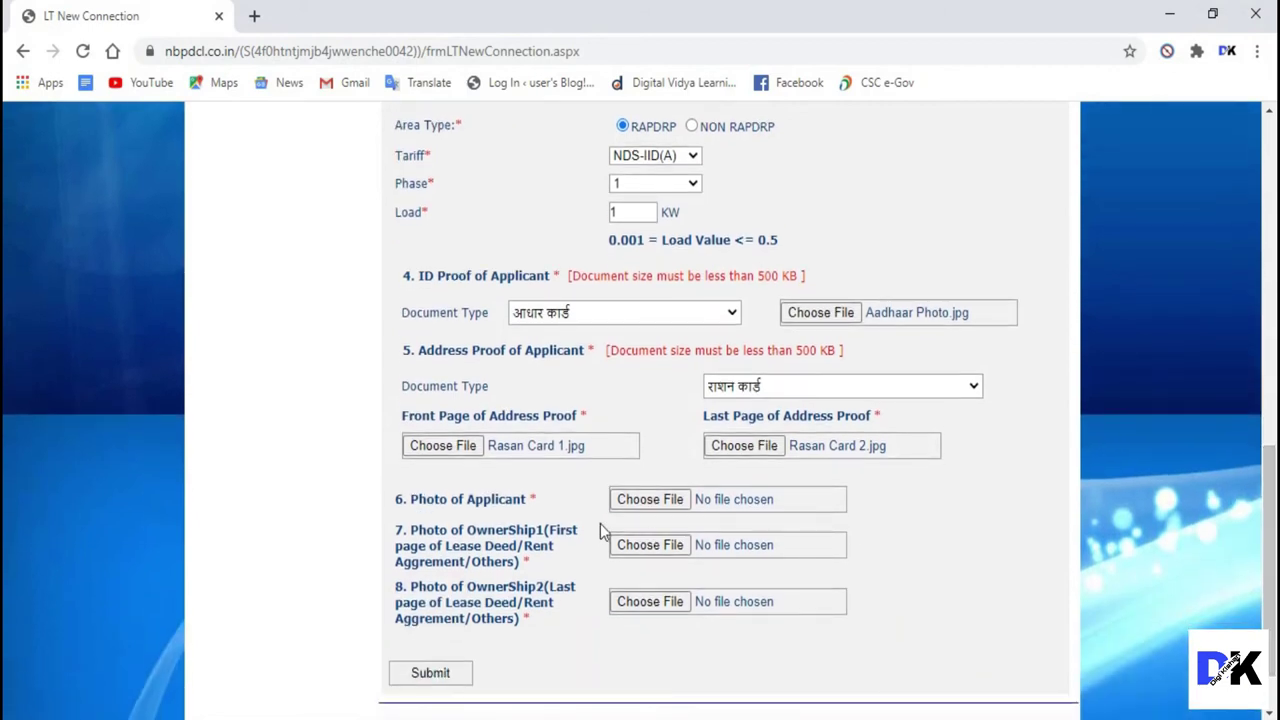
Attach Photo.jpg as the applicant's photo and Land Receipt 1.jpg as ownership document 1.
left_click(651, 504)
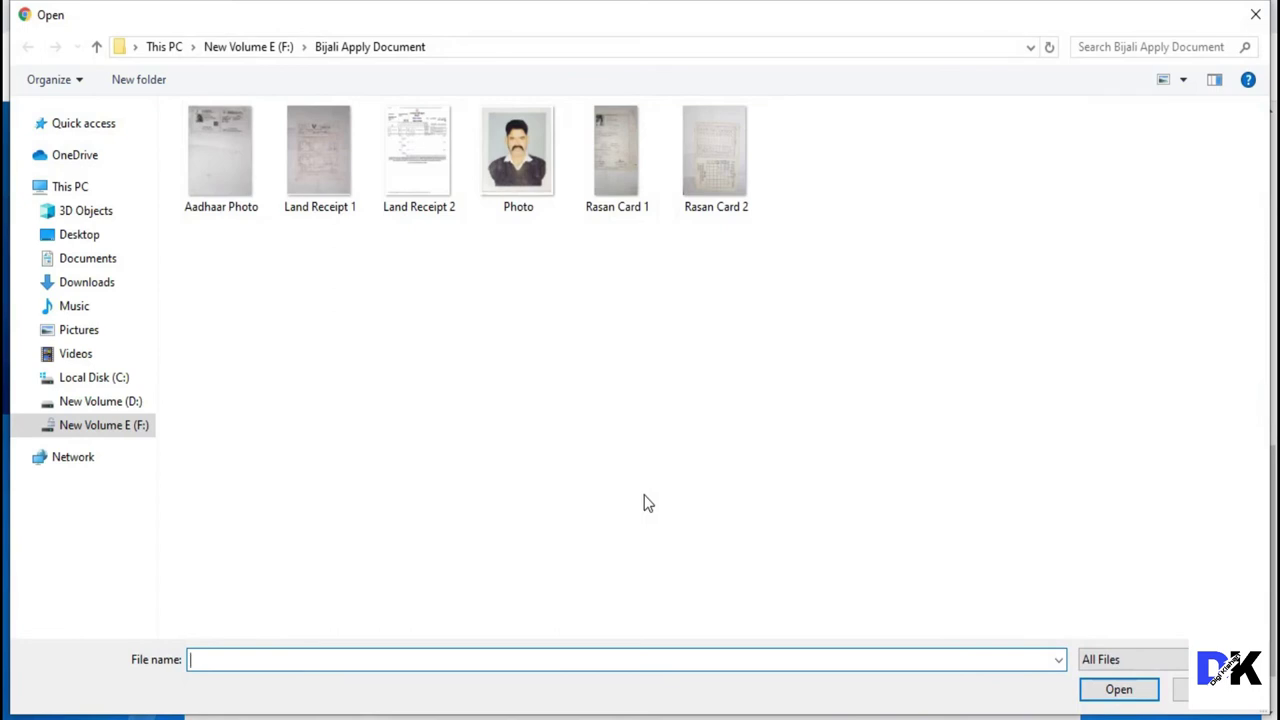
double_click(530, 176)
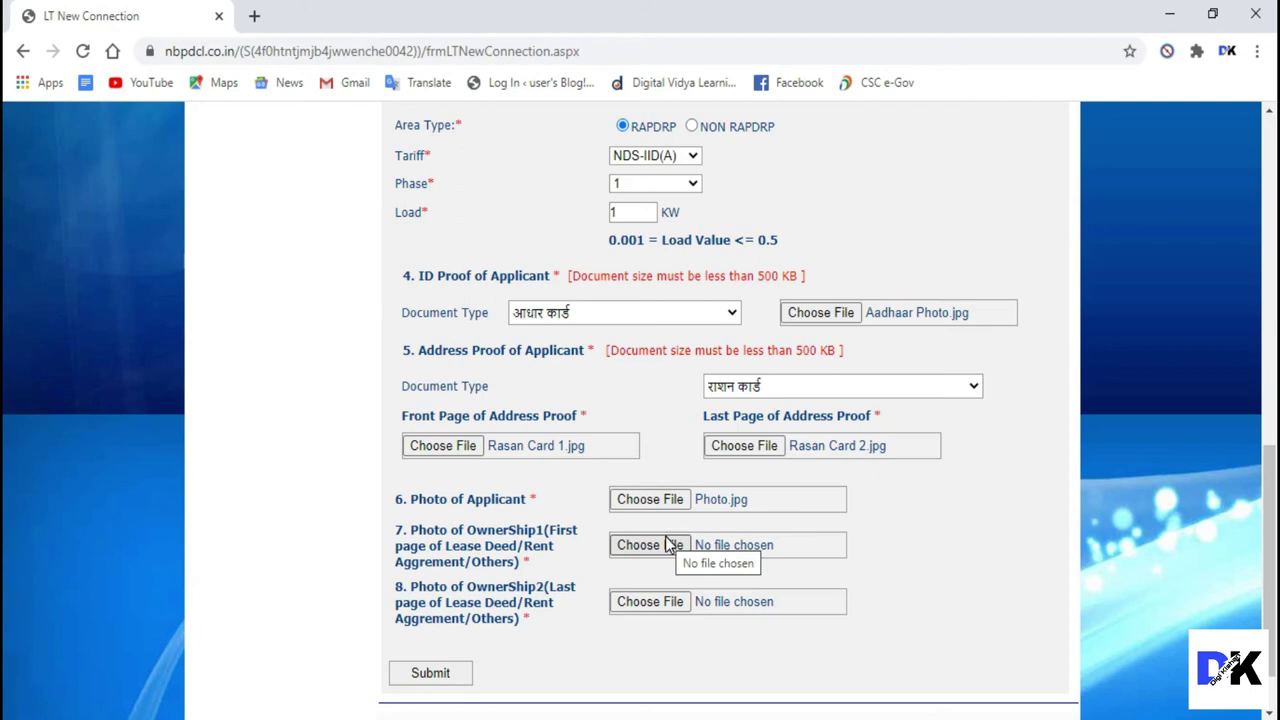
left_click(667, 552)
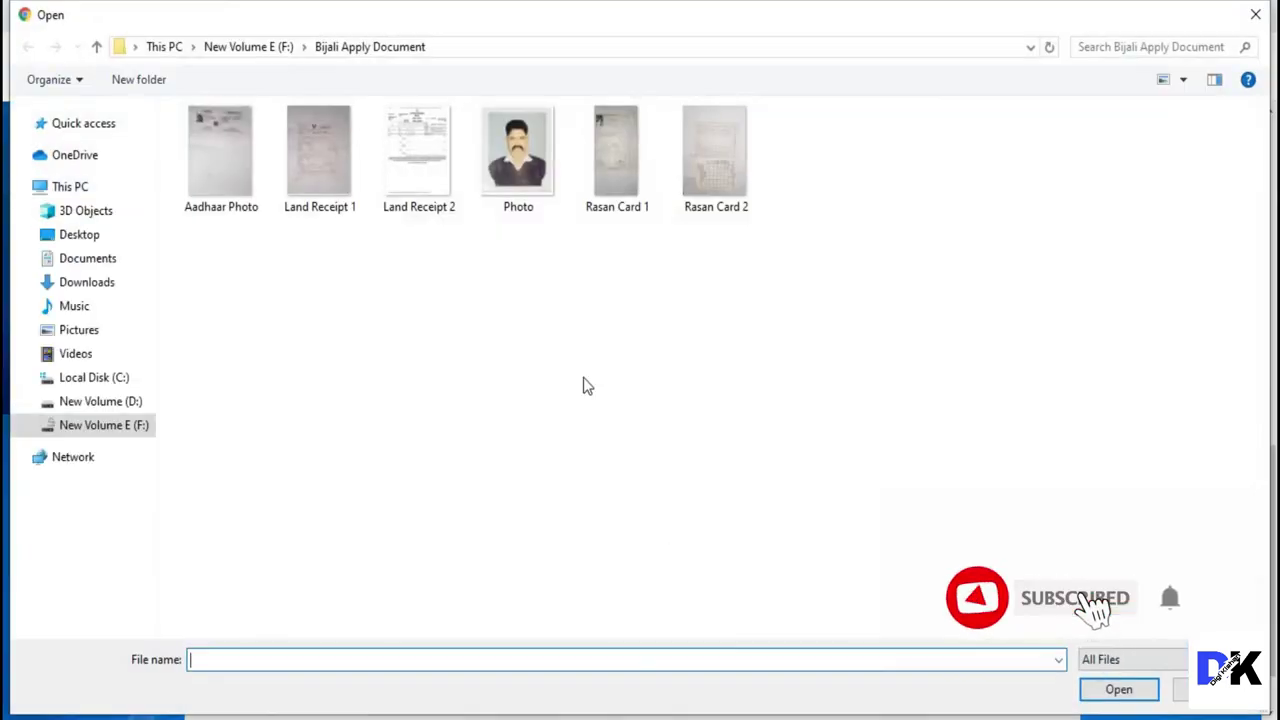
left_click(321, 165)
double_click(321, 162)
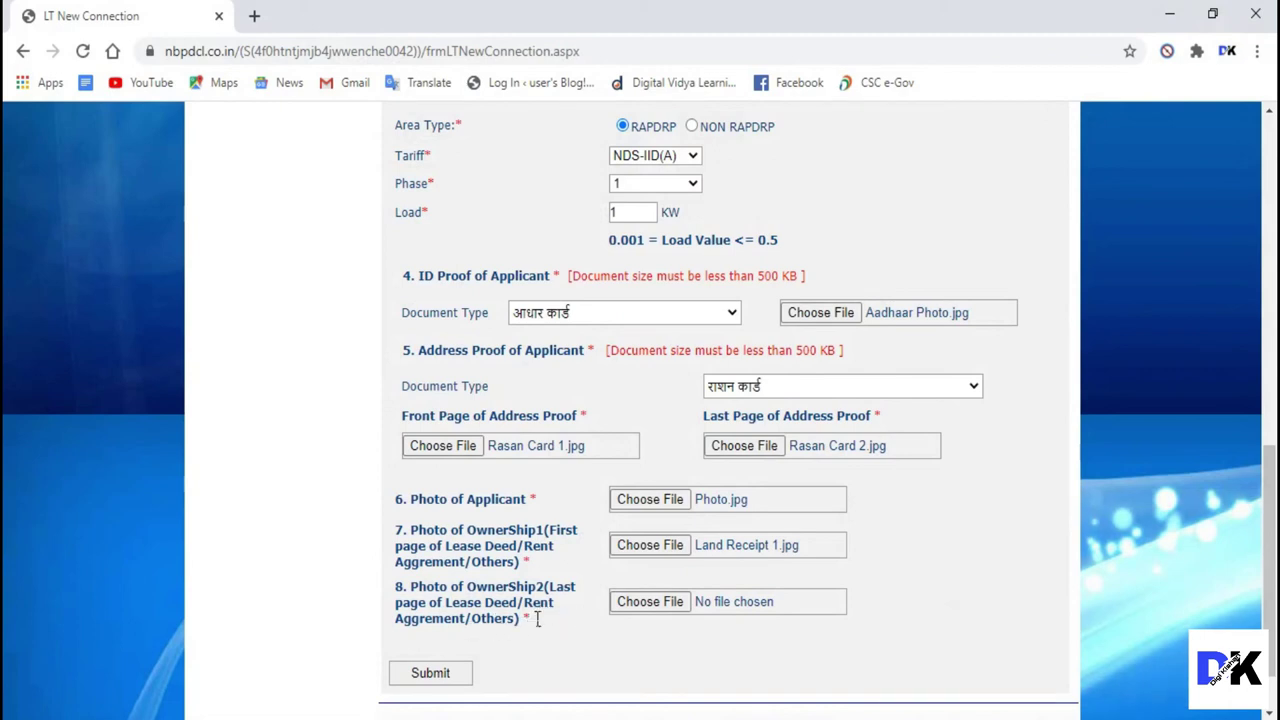
Attach Land Receipt 2.jpg as the OwnerShip2 document, completing the uploads.
left_click(660, 601)
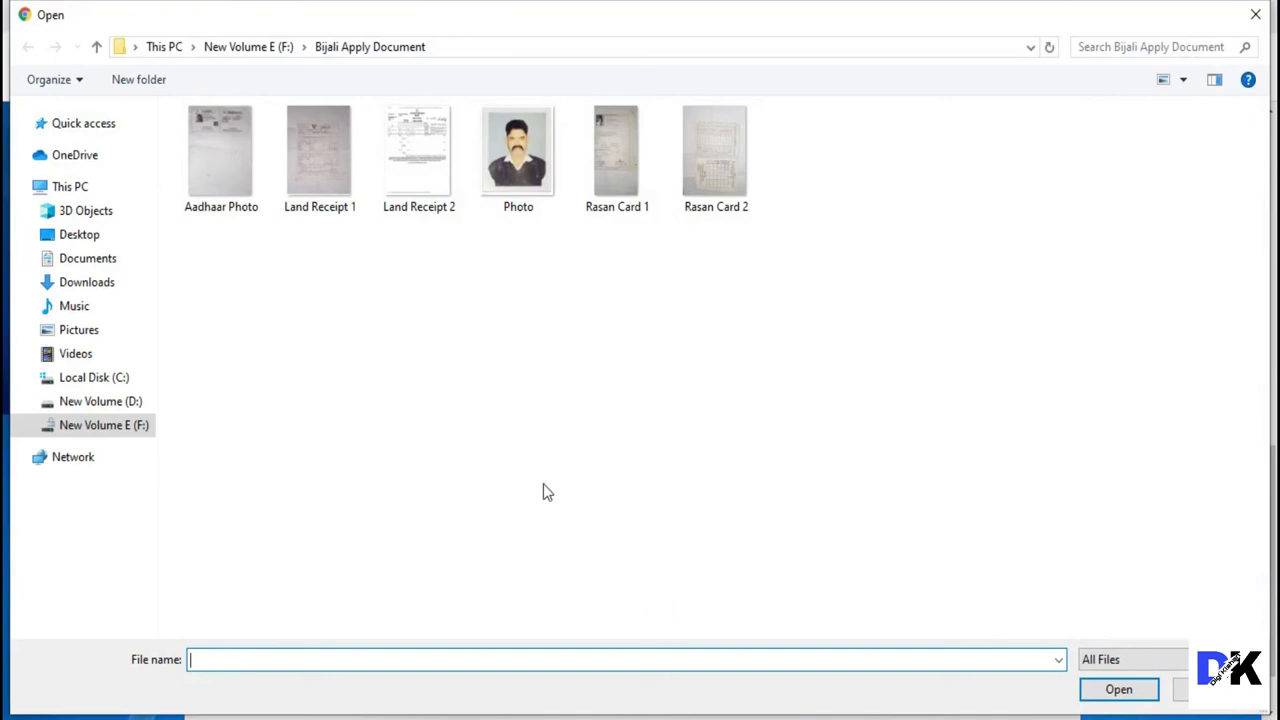
double_click(422, 183)
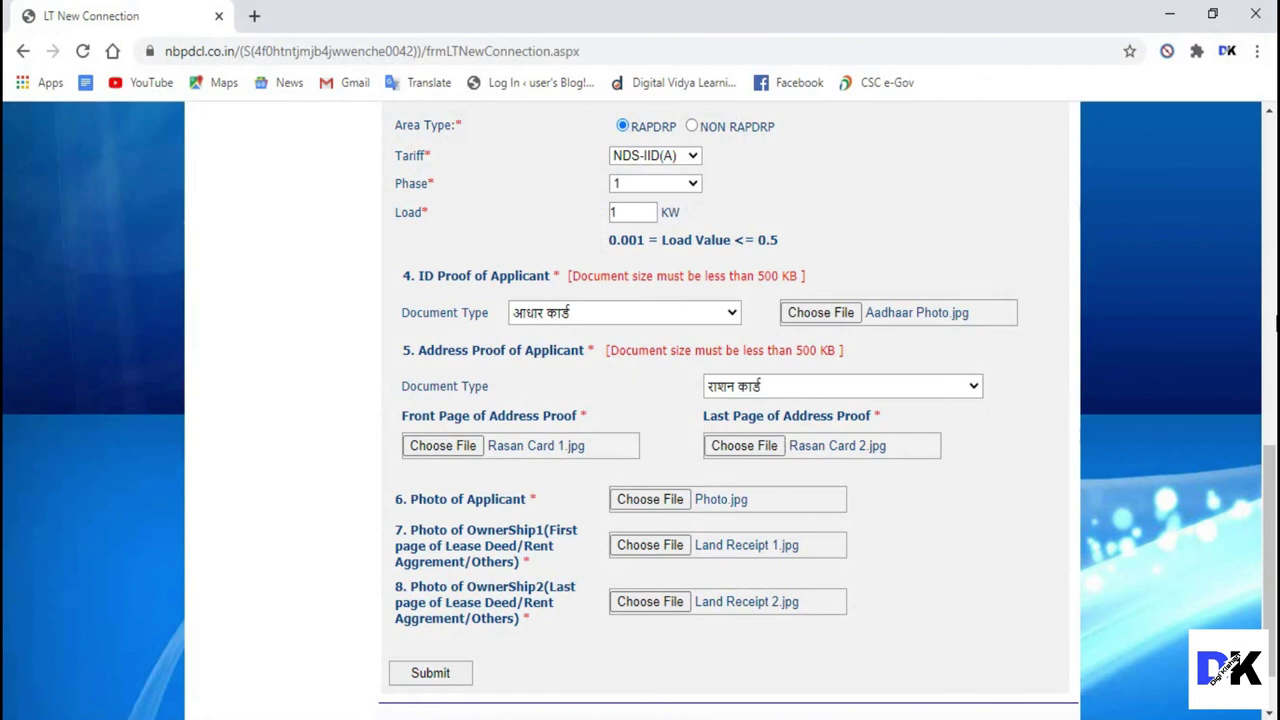
left_click_drag(1270, 470, 1270, 178)
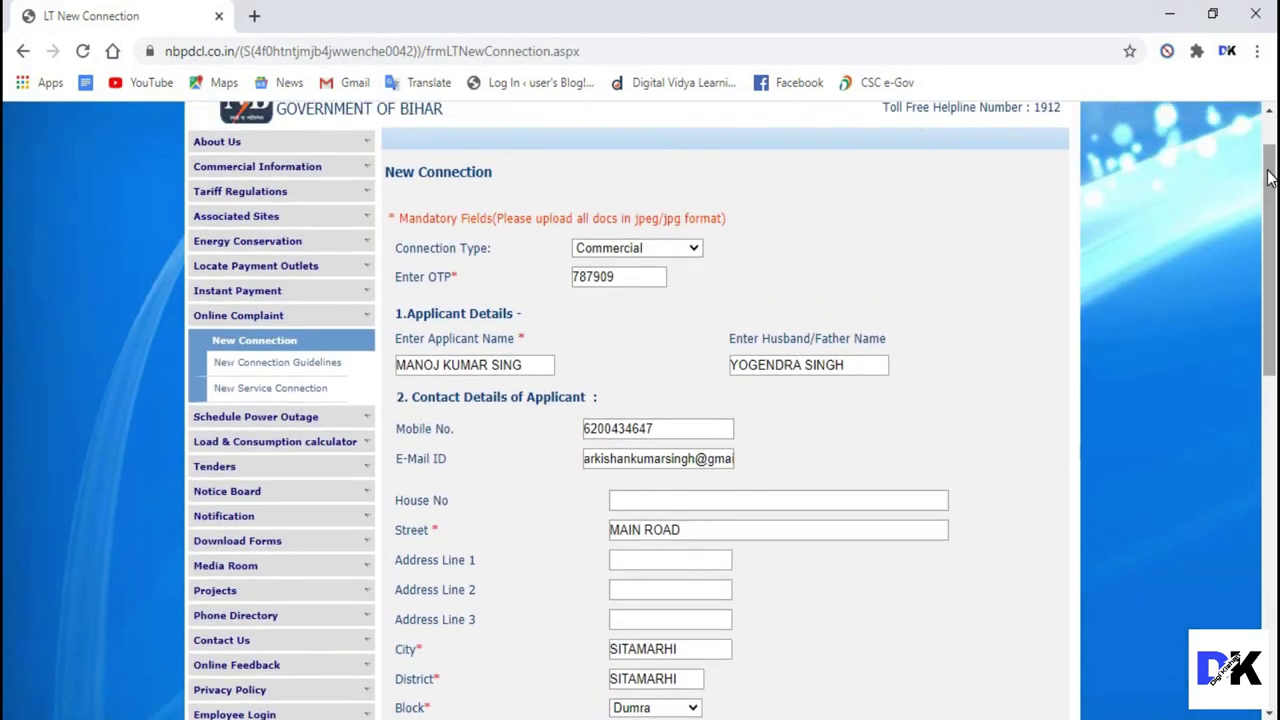
Submit the new connection form and confirm, triggering the 'Load is not within range' alert.
left_click_drag(1270, 205, 1268, 566)
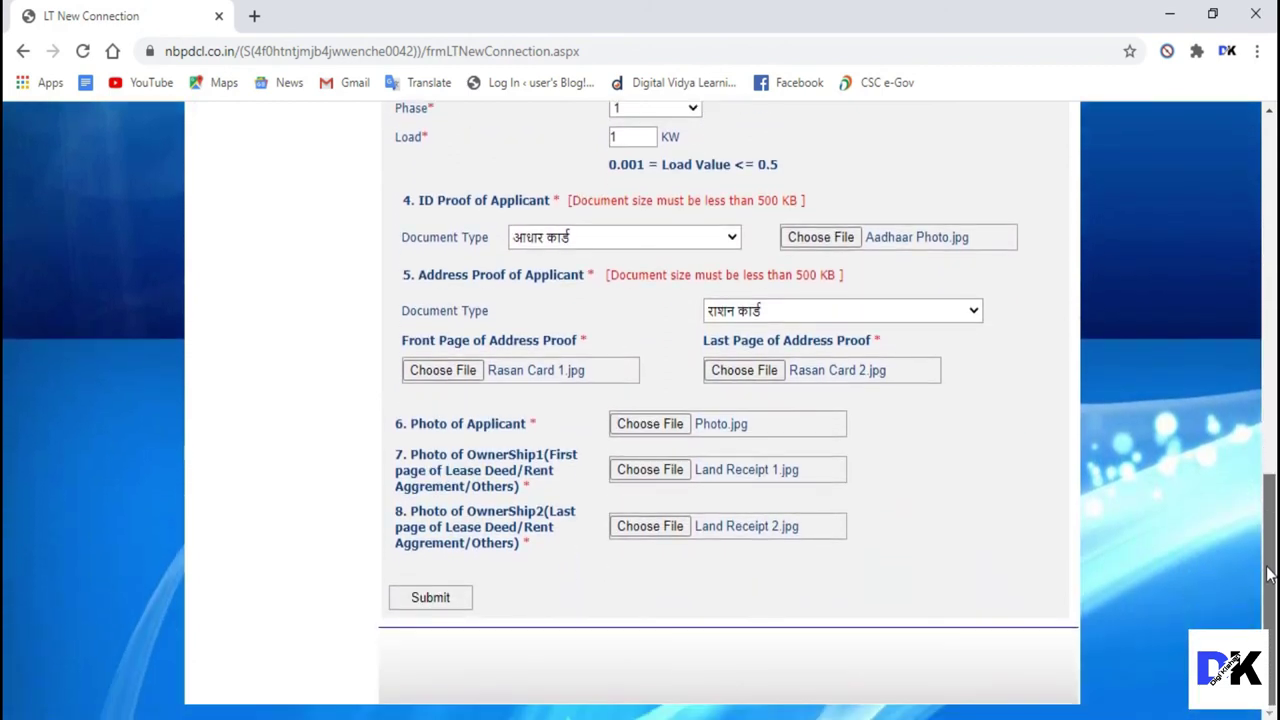
left_click(434, 598)
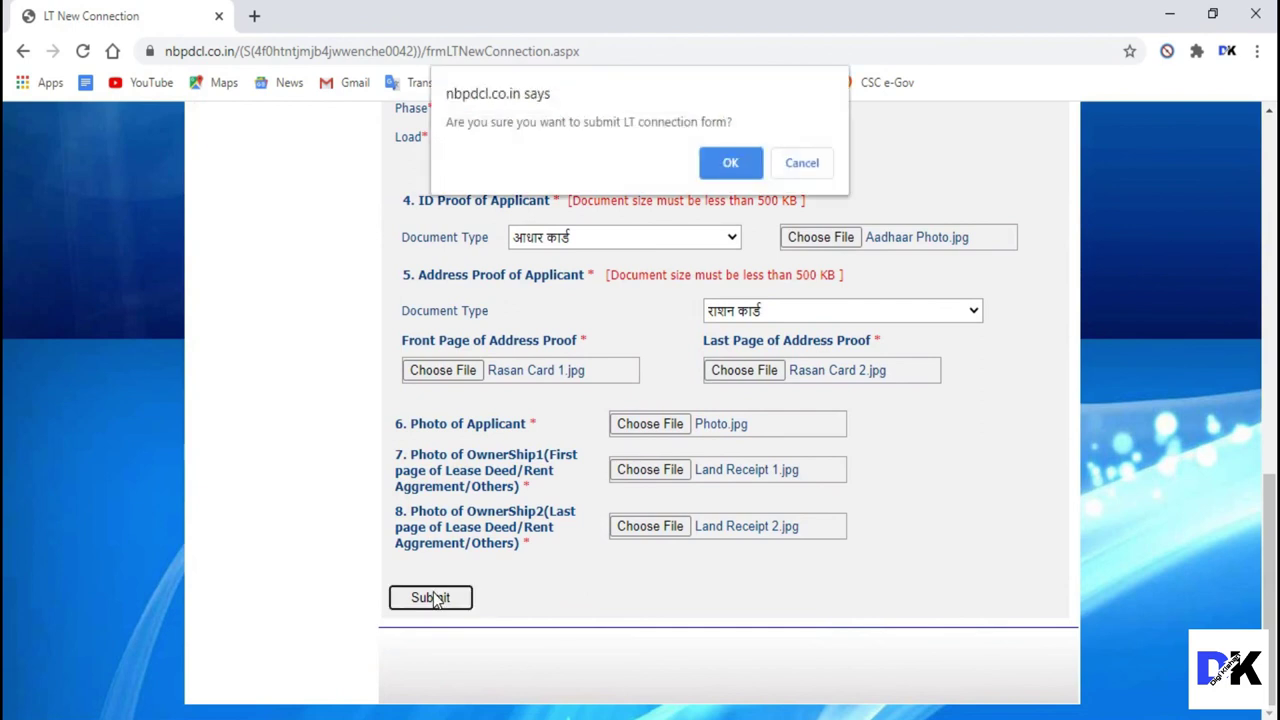
left_click(737, 165)
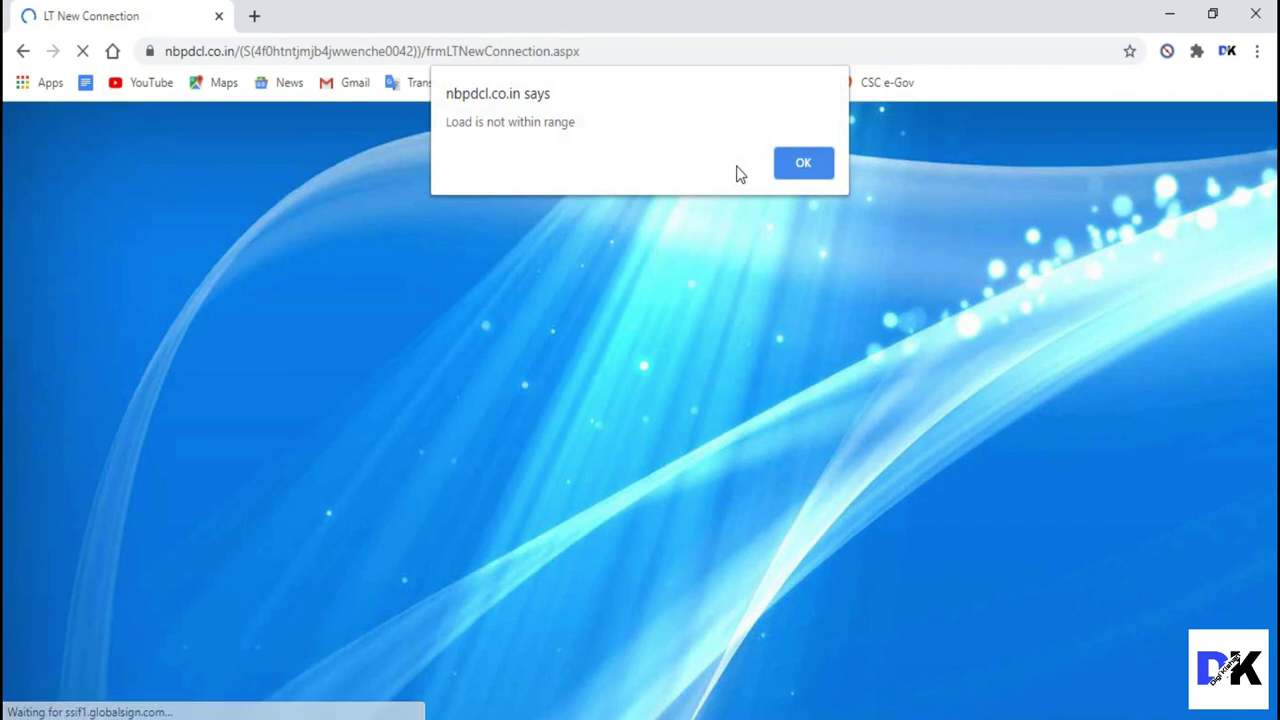
Dismiss the alert, enter 0.5 KW as the load, and resubmit the form.
left_click(818, 162)
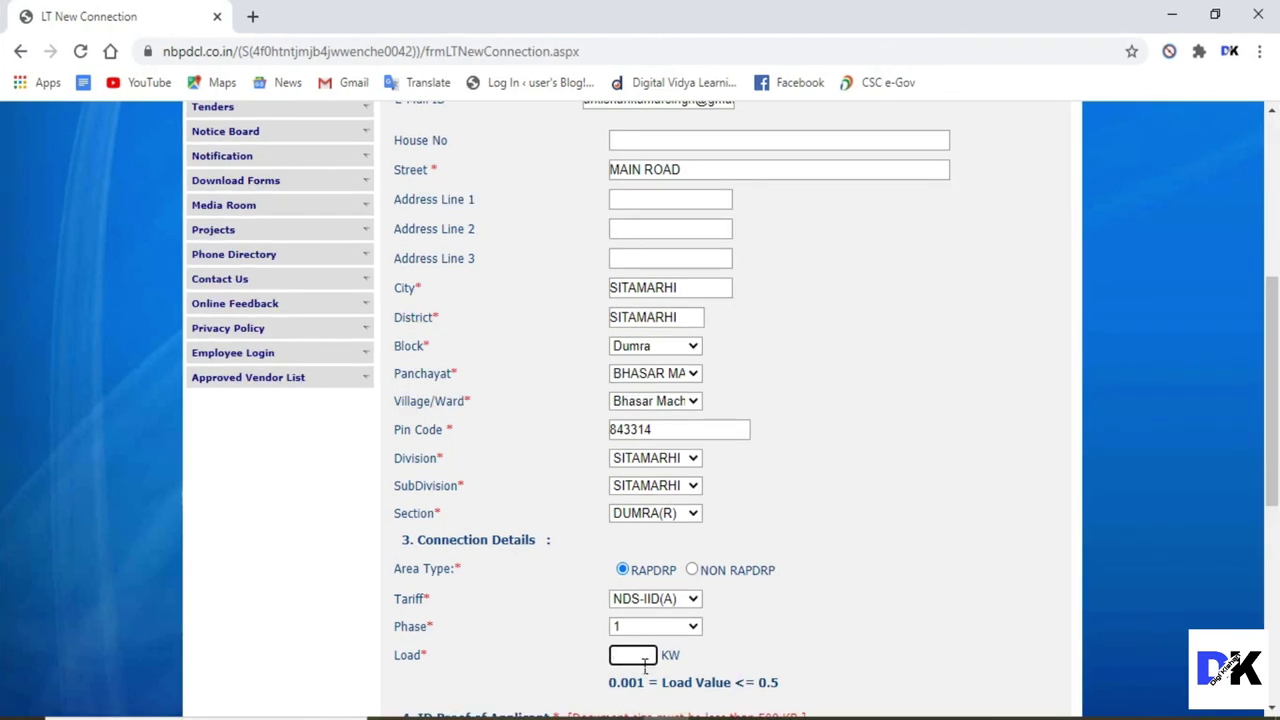
type("0")
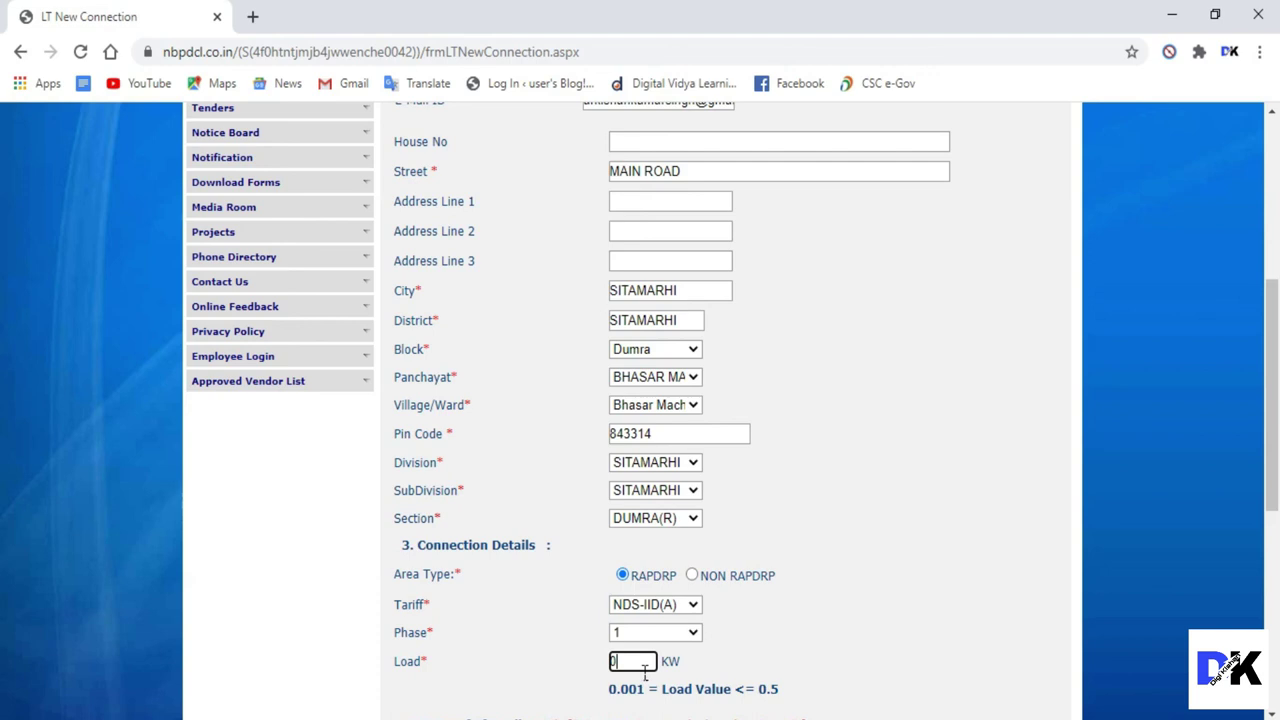
type(".5")
scroll(1200, 500, "down", 5)
left_click(430, 598)
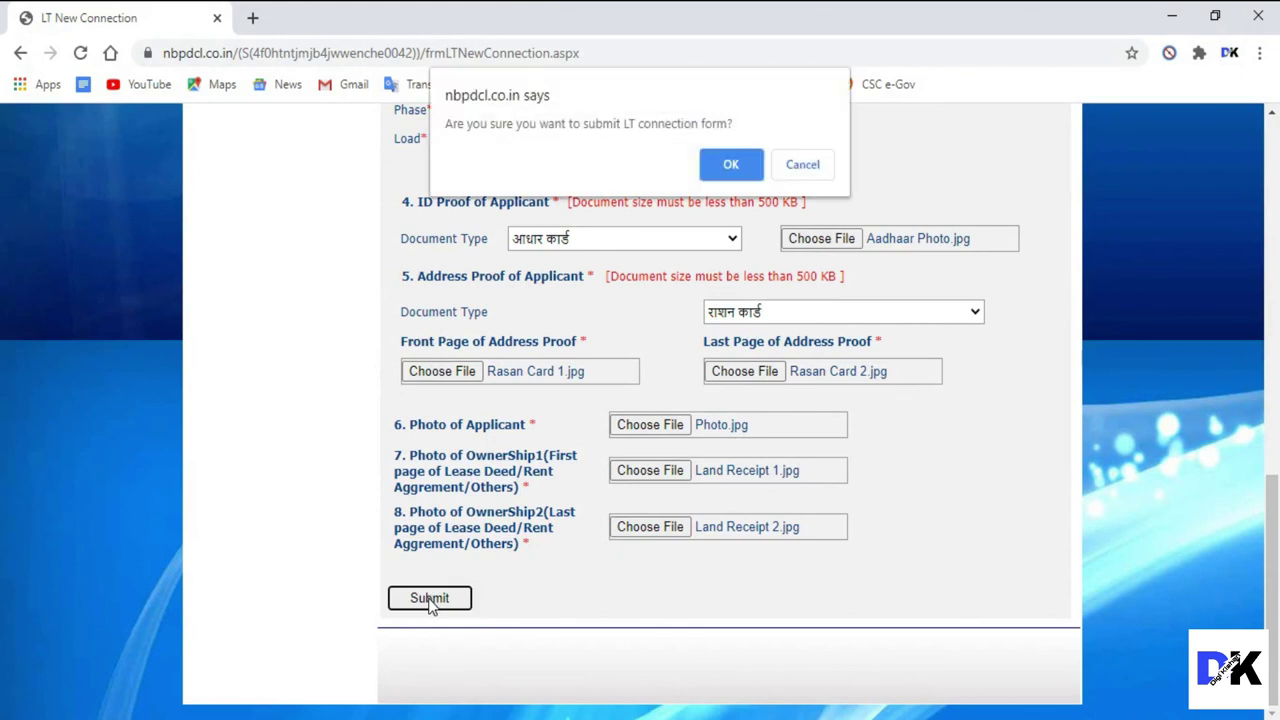
key("Return")
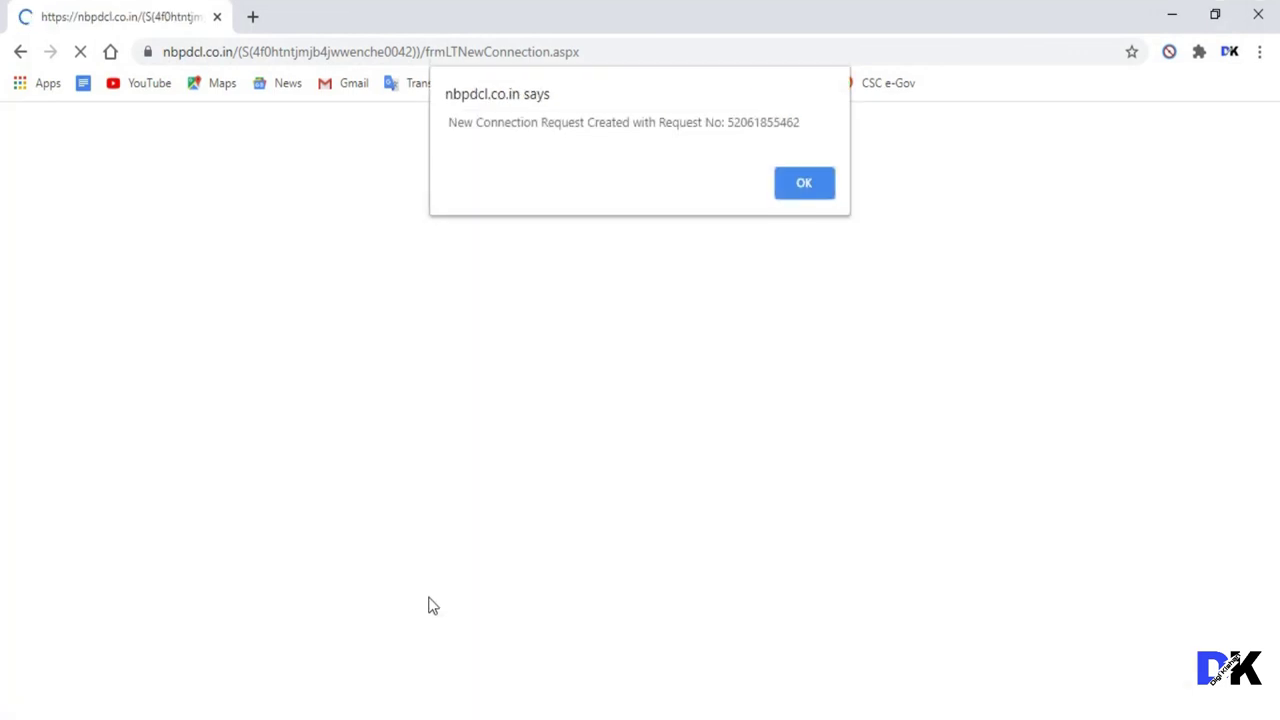
Print the request number page with Save as PDF as 'LT New Connection'.
key("Return")
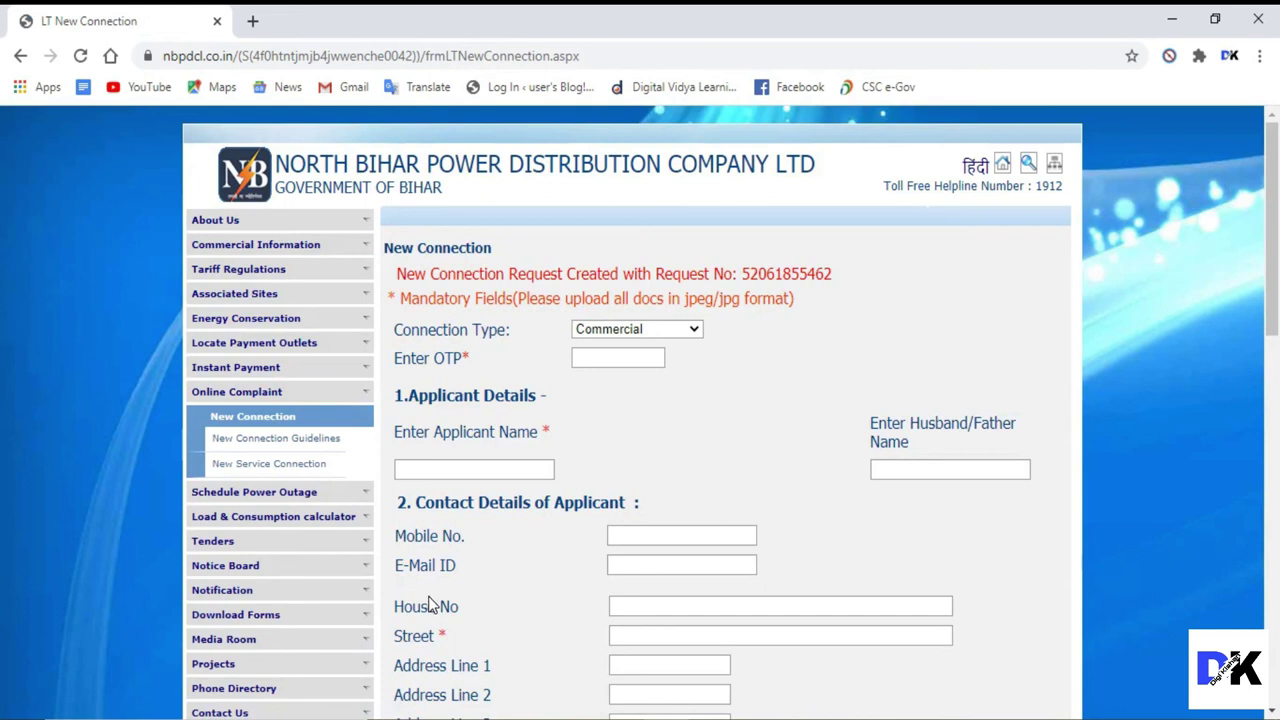
key("ctrl+p")
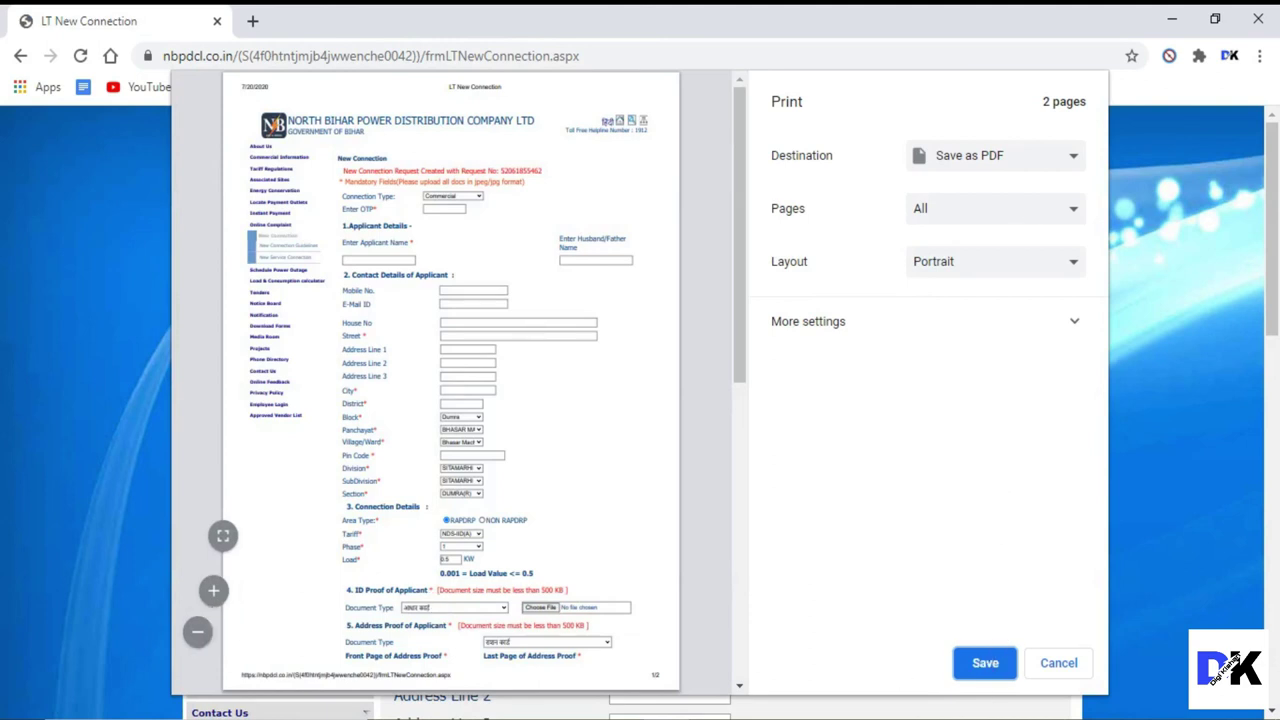
left_click(1001, 664)
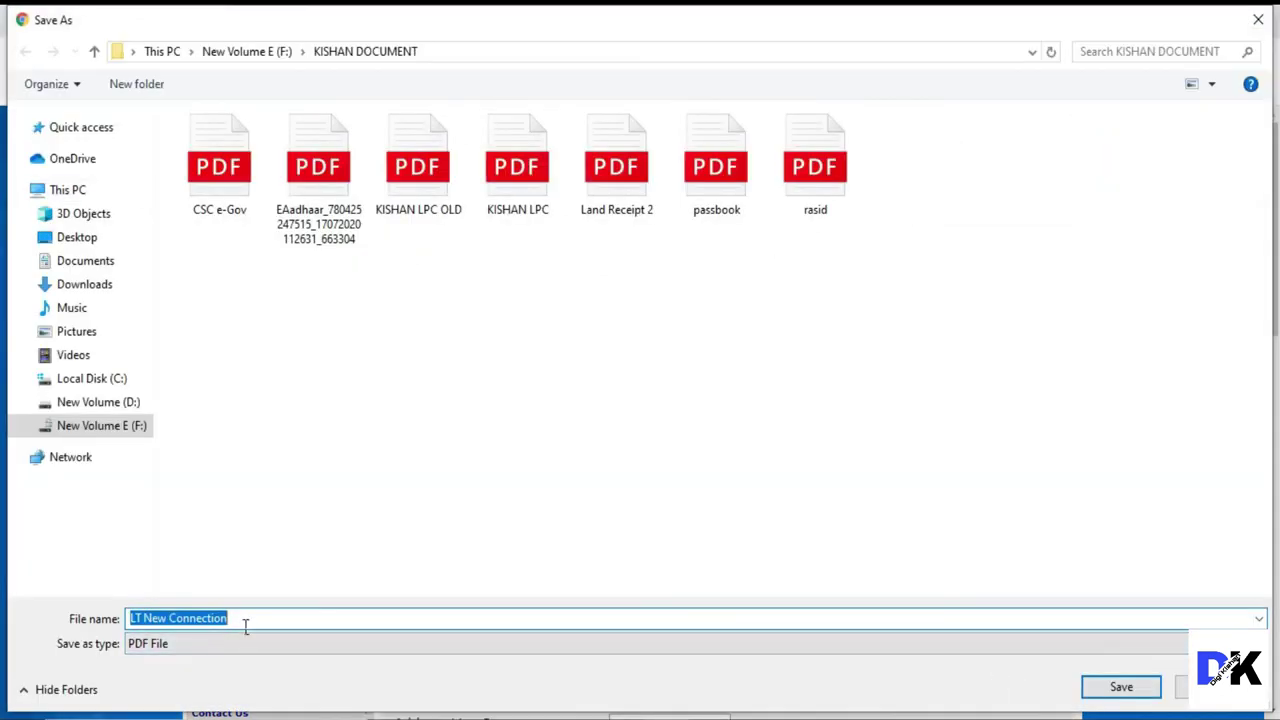
key("Return")
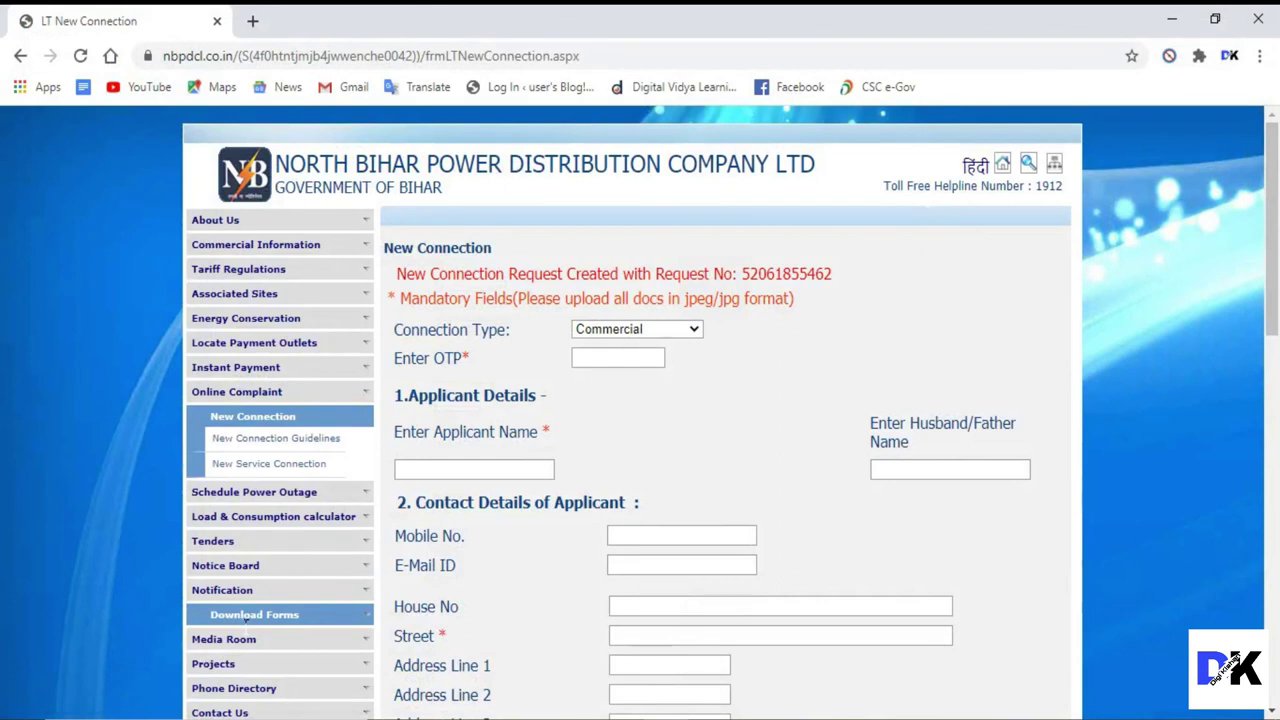